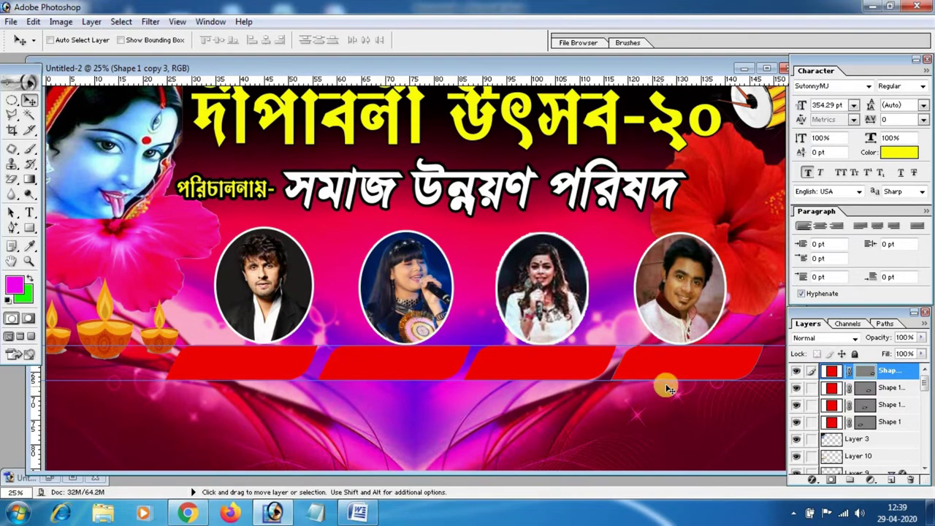
Duplicate the fourth red band into the first slot and narrow the copy to about 92% width.
mouse_move(672, 370)
alt+mouse_down()
mouse_move(227, 377)
mouse_move(226, 368)
alt+mouse_up()
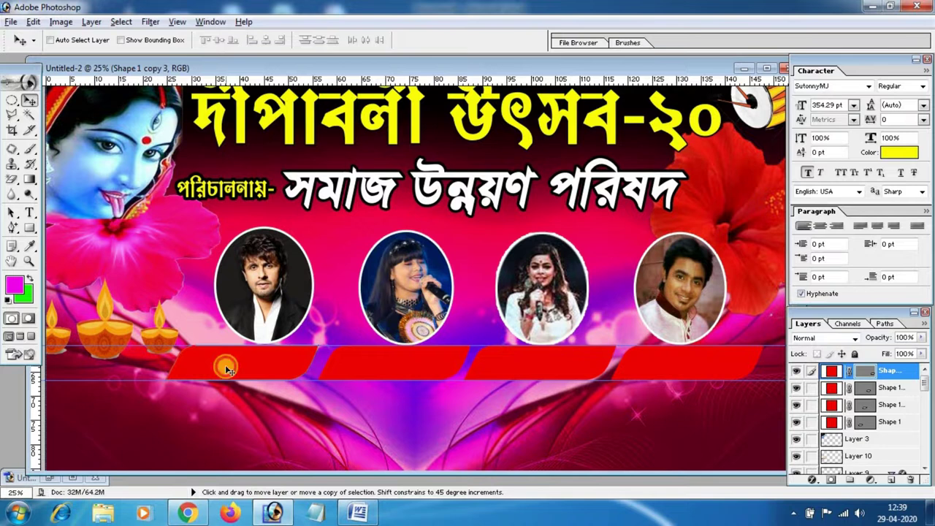
key(ctrl+t)
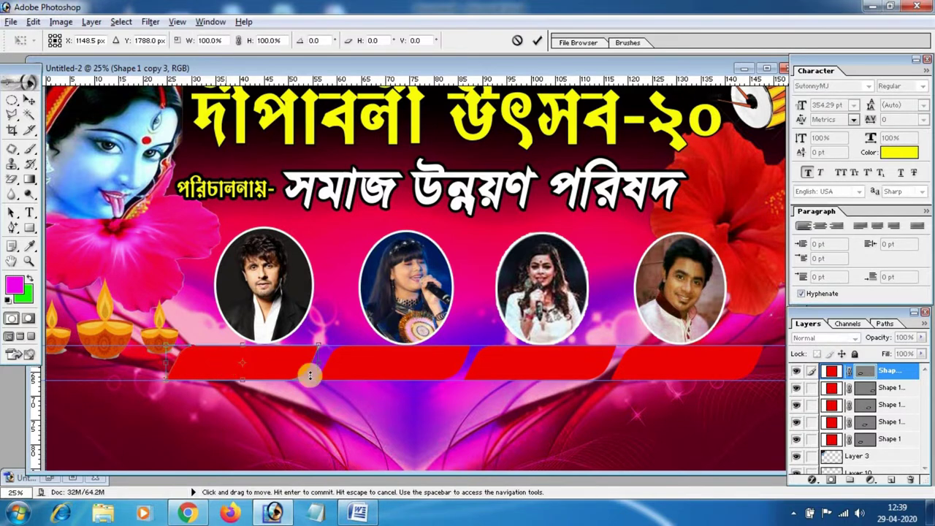
drag(317, 367, 304, 362)
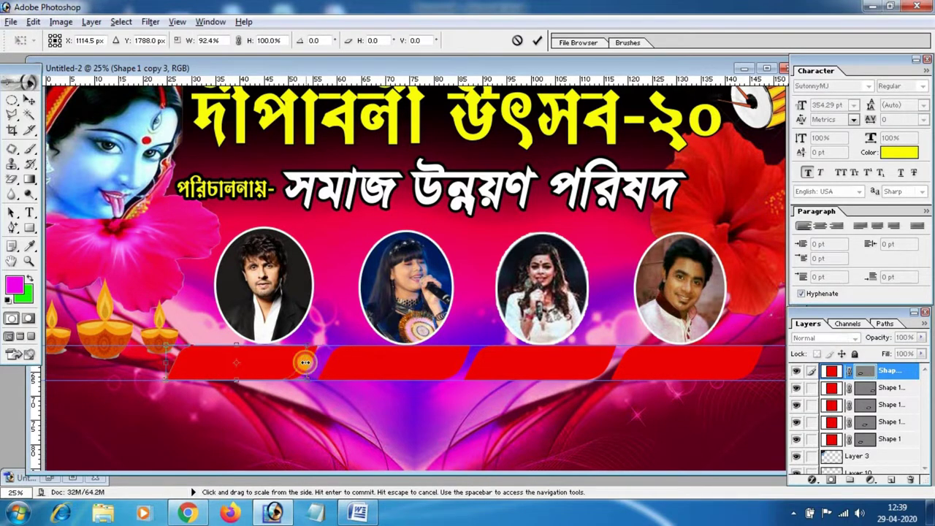
key(Return)
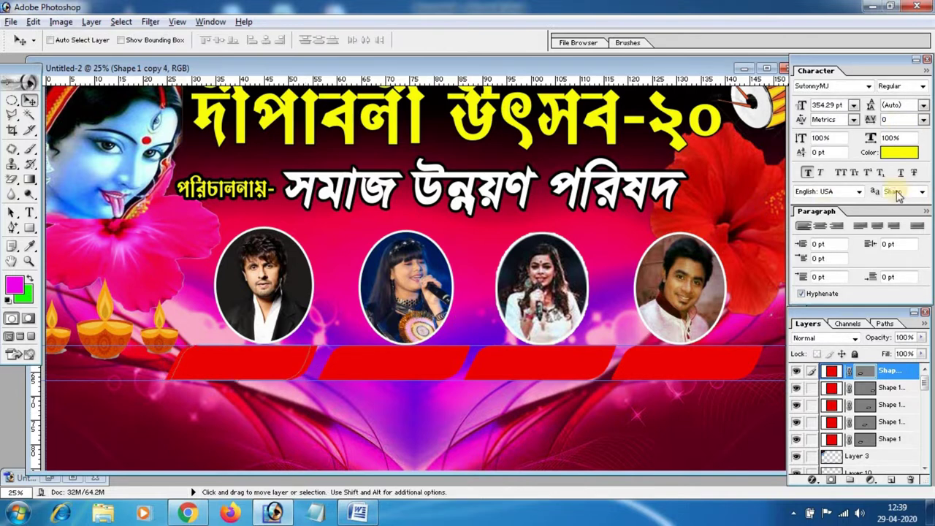
Change the band shape's fill colour to yellow FBFE00.
double_click(832, 372)
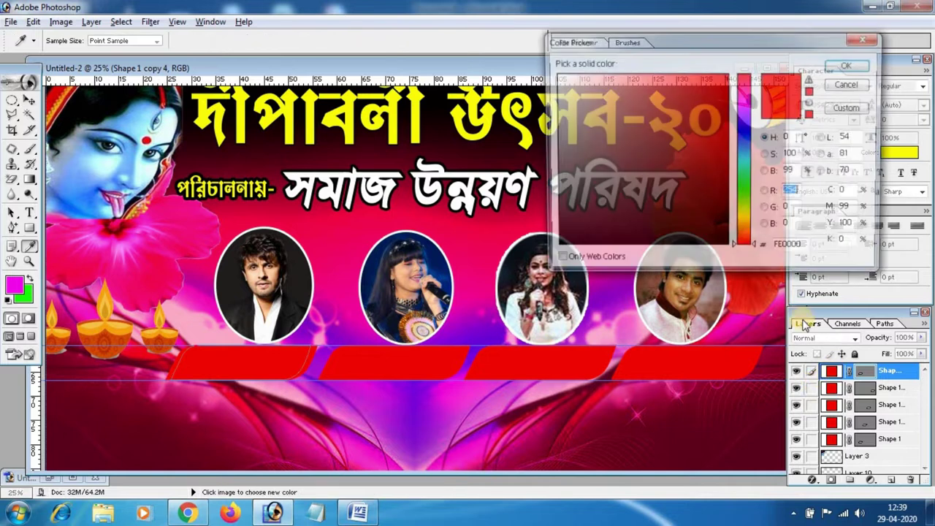
drag(750, 224, 750, 218)
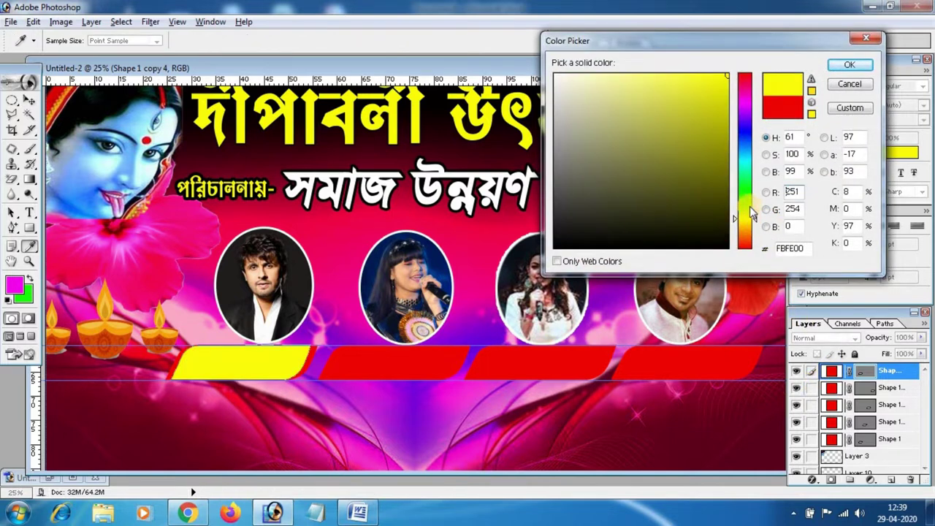
click(845, 66)
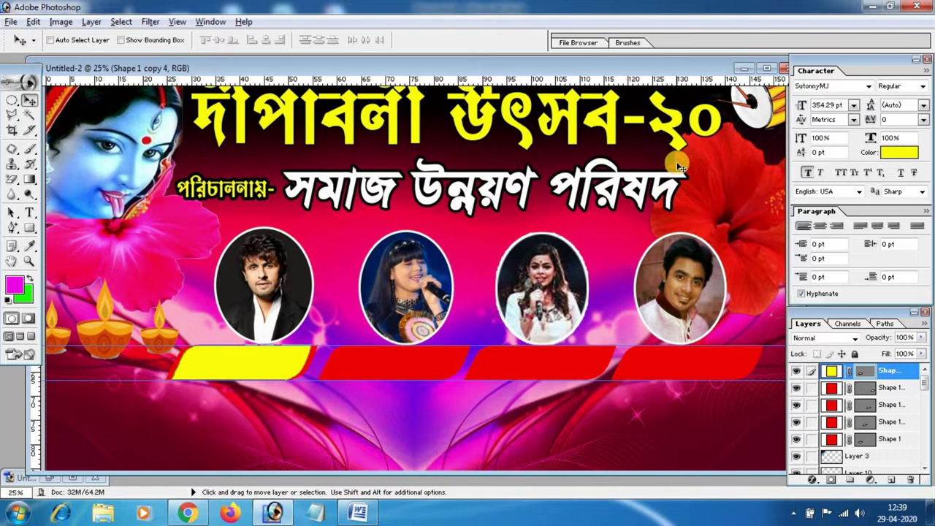
Place yellow band copies over the second, third and fourth red bands.
key(alt)
drag(251, 365, 401, 365)
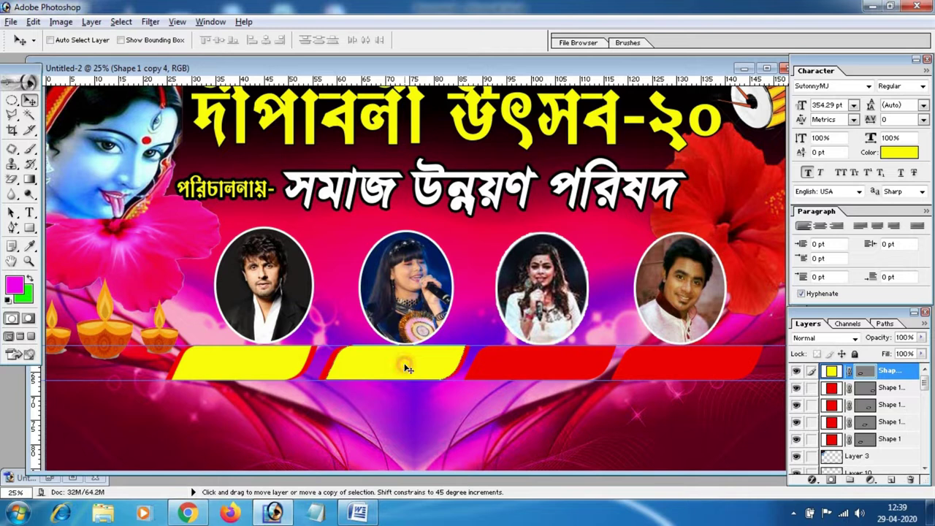
key(alt)
drag(407, 367, 553, 363)
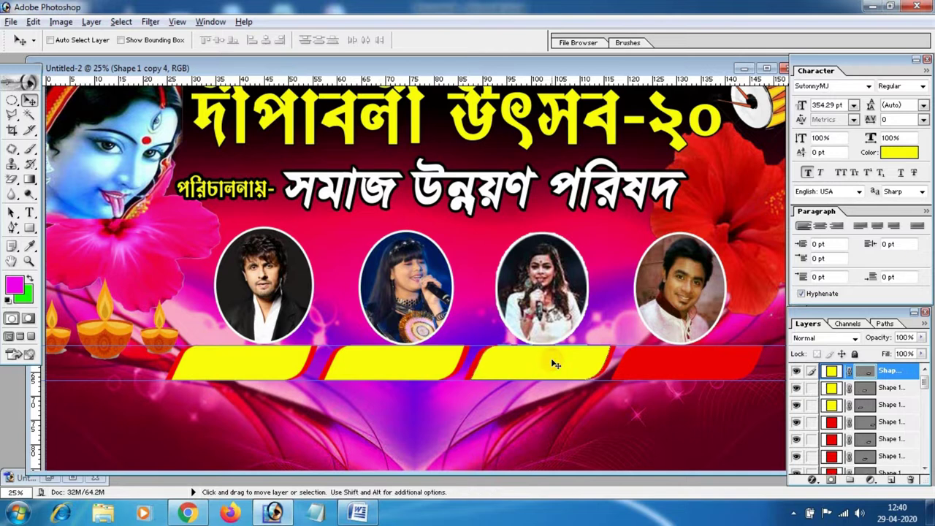
key(alt)
drag(553, 363, 700, 365)
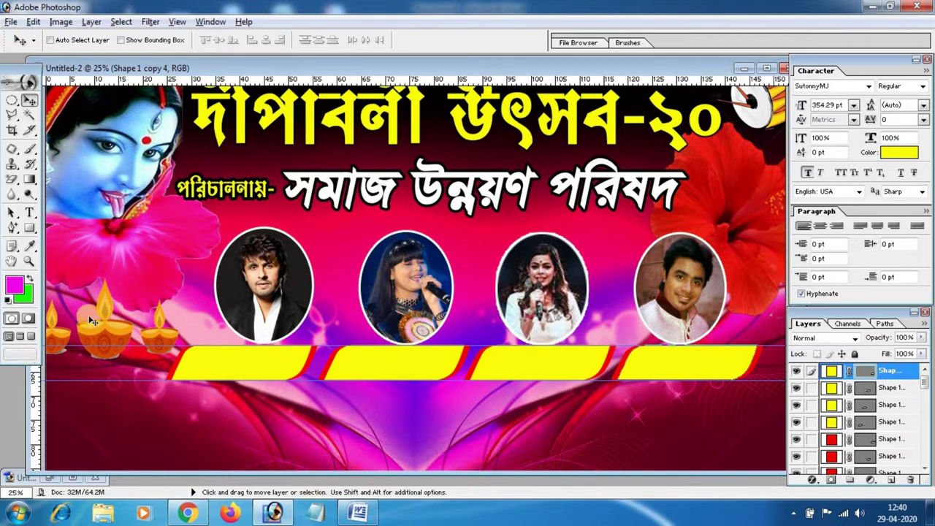
Remove the horizontal guide from the banner and zoom out.
drag(97, 346, 126, 66)
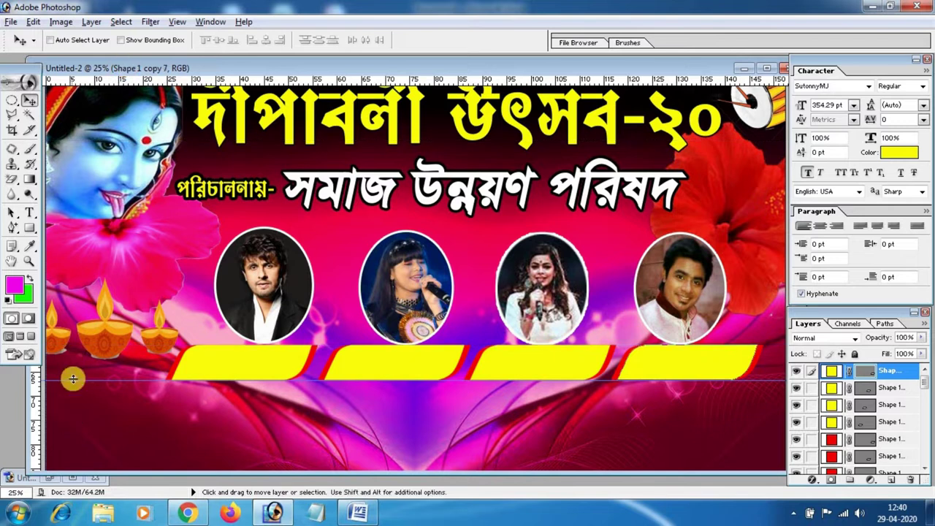
drag(74, 380, 124, 18)
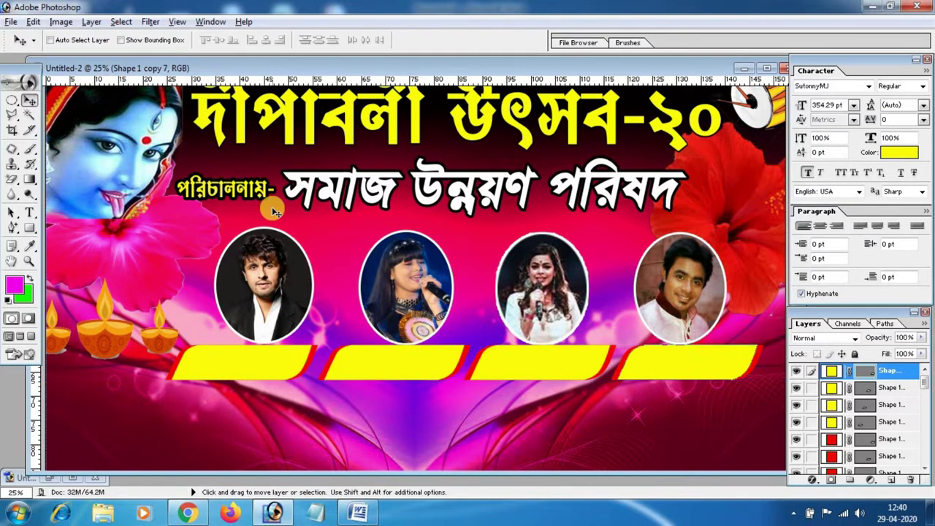
key(ctrl+minus)
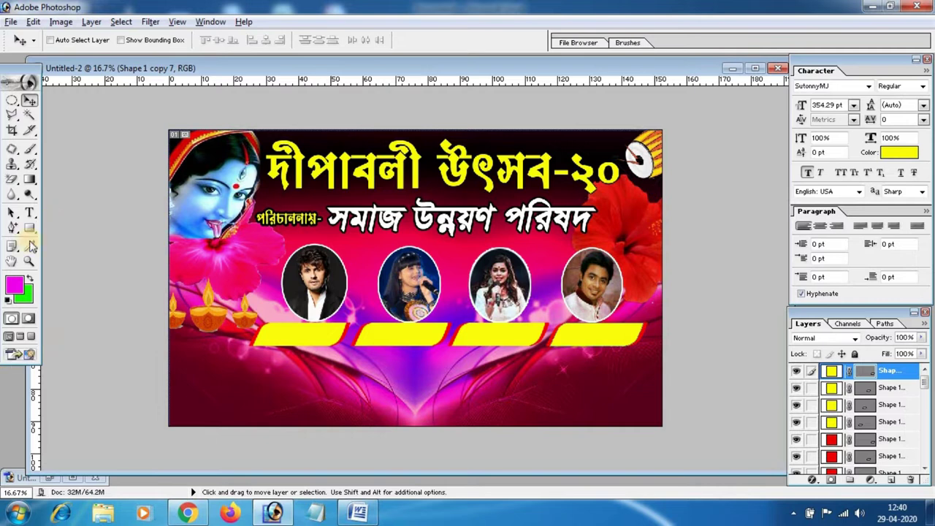
Draw a thin rectangle spanning the full banner width just below the four name tabs.
click(30, 229)
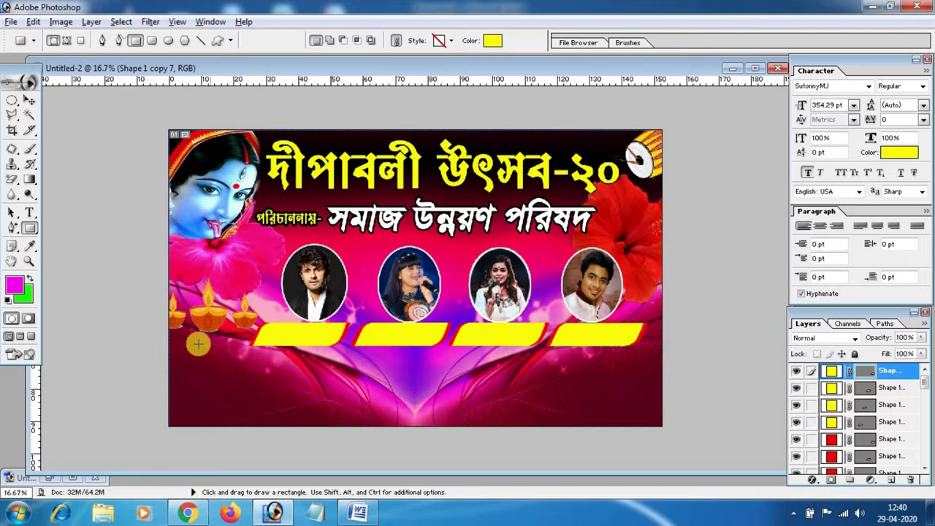
drag(168, 350, 659, 363)
key(Return)
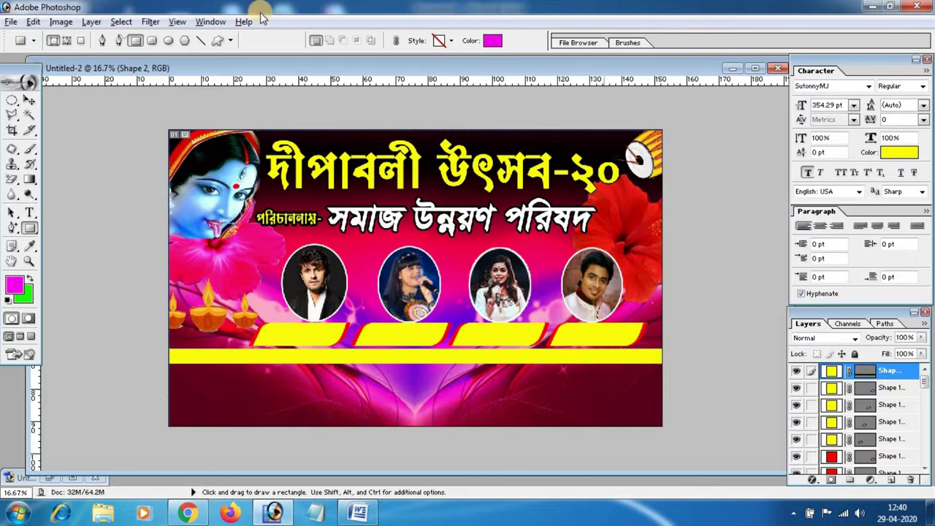
click(28, 101)
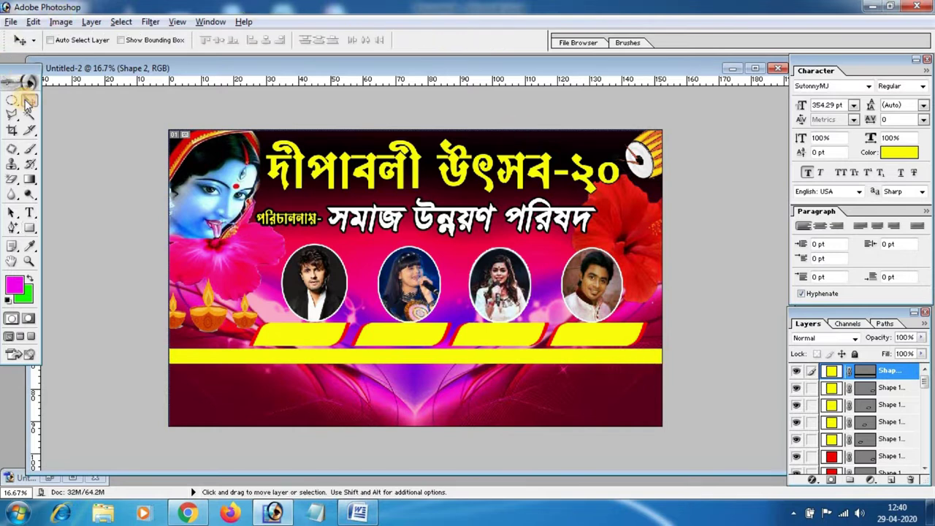
Nudge the long strip up slightly and change its fill to black.
key(shift+Up)
key(shift+Up)
key(shift+Up)
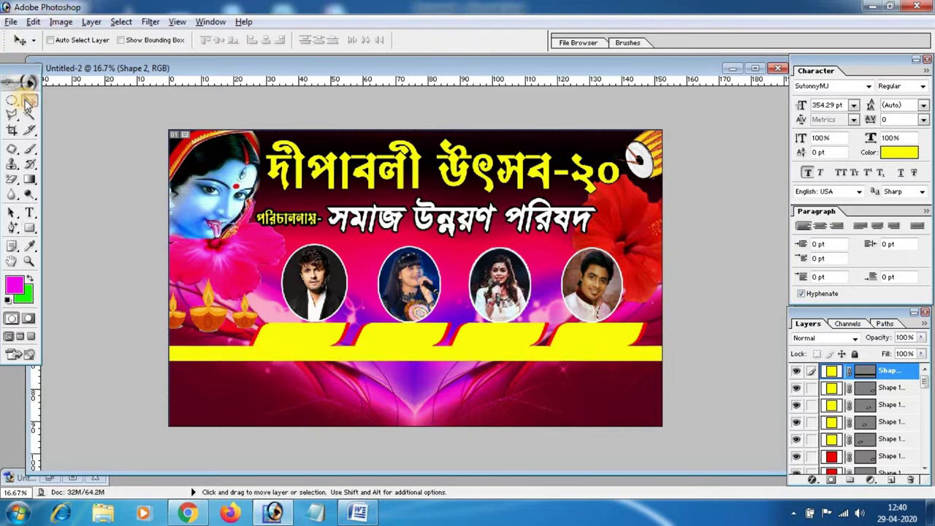
double_click(833, 371)
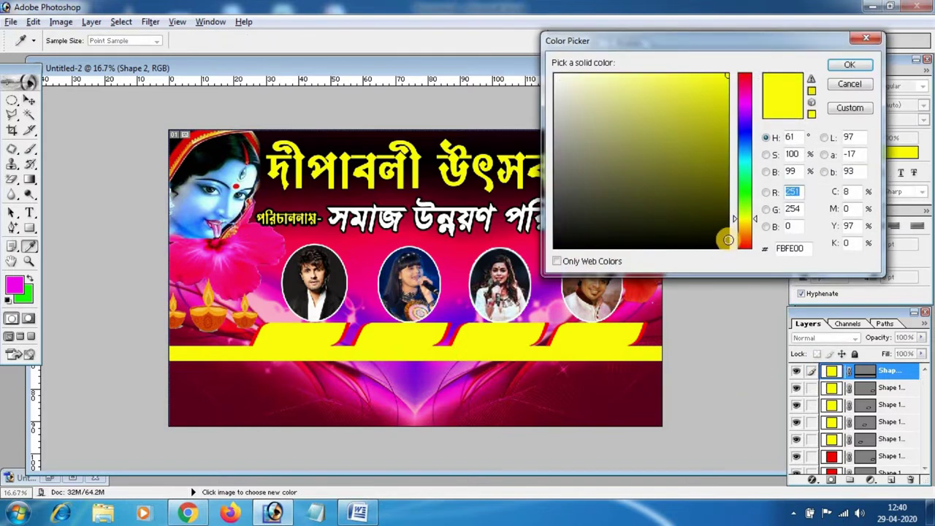
click(726, 249)
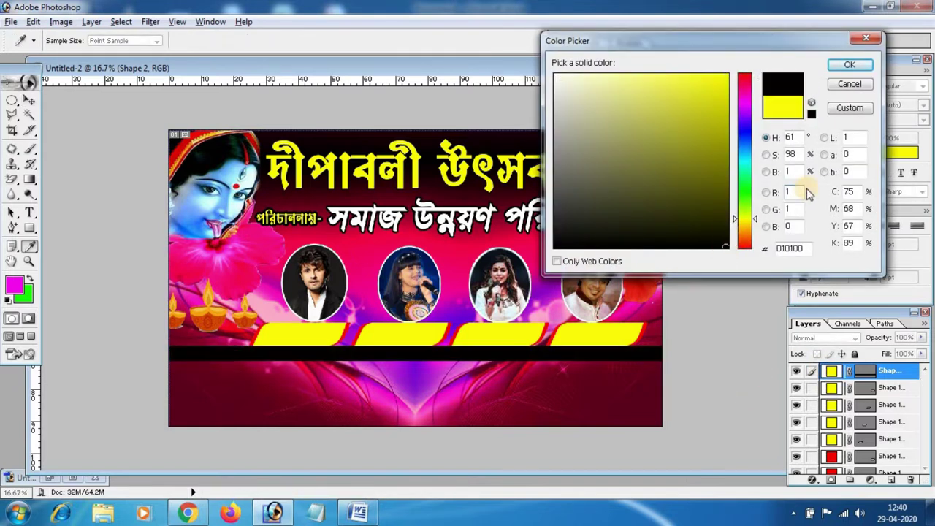
click(849, 66)
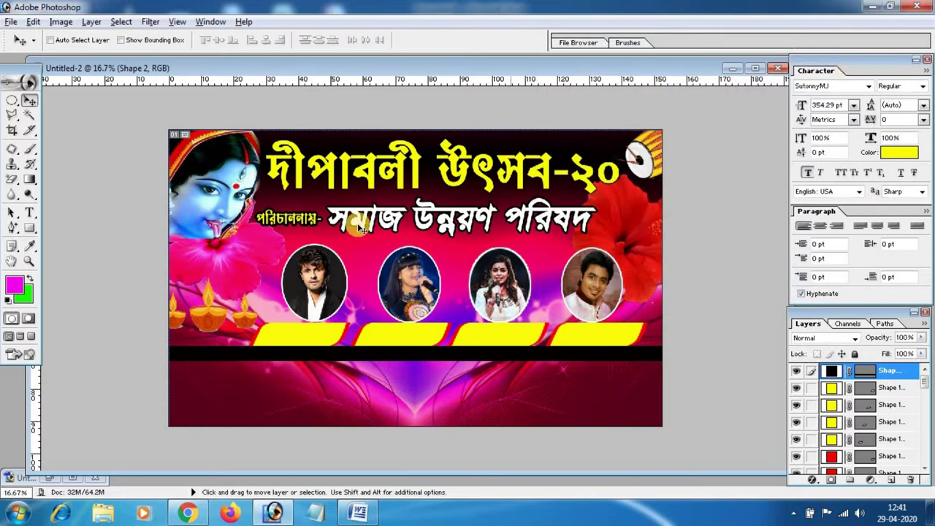
Select Layer 10 and move the diya lamps up a little.
right_click(210, 322)
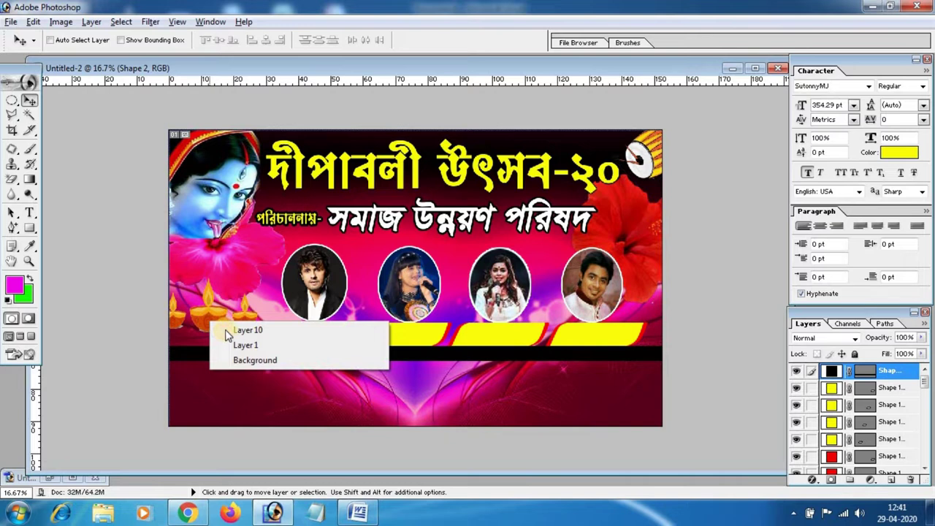
click(227, 331)
drag(219, 317, 218, 303)
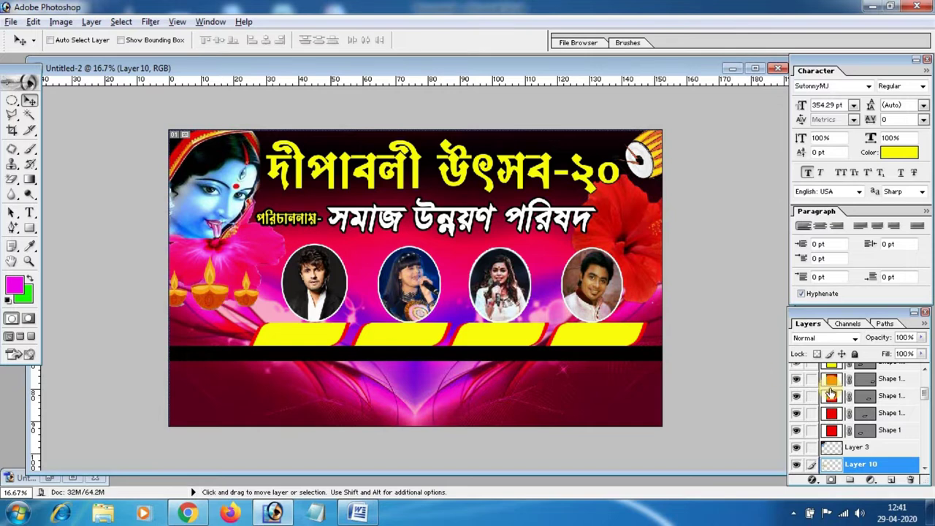
Select the Shape 2 layer, then select the long event description line in Word.
scroll(926, 395, up, 5)
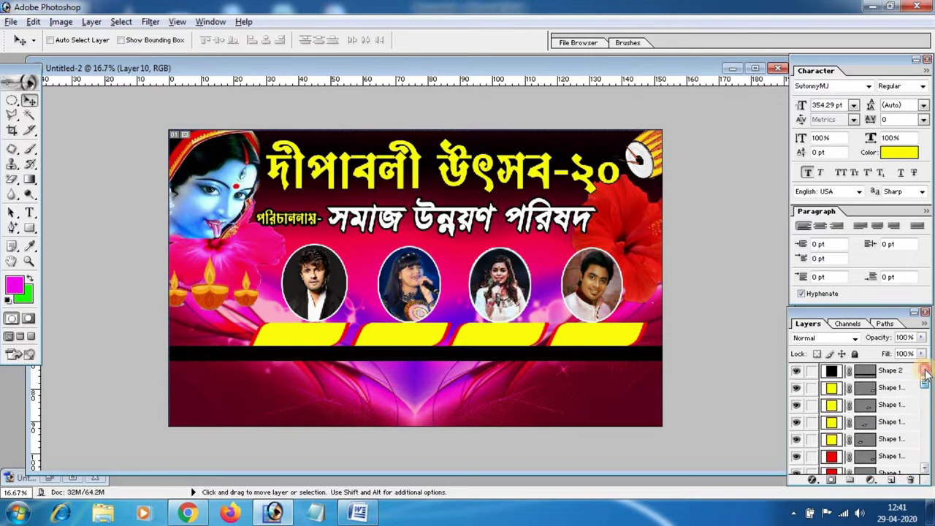
click(897, 372)
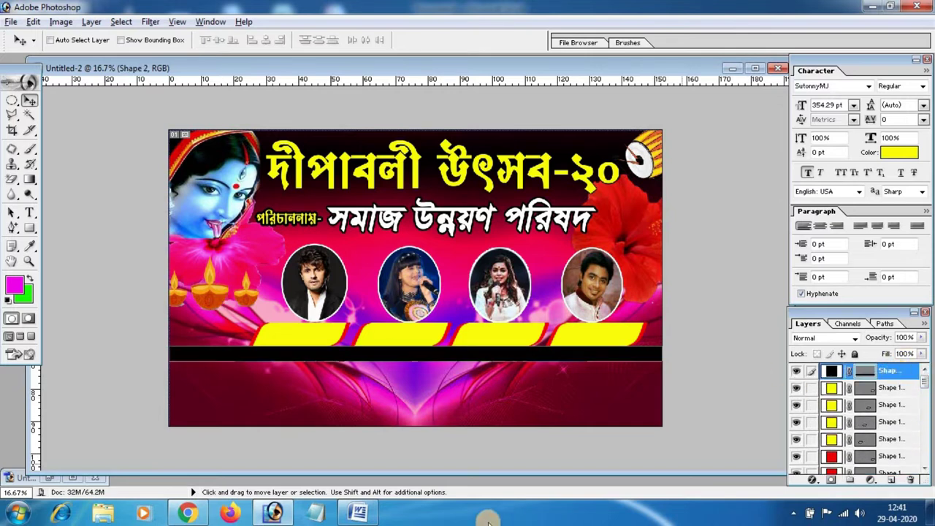
click(358, 513)
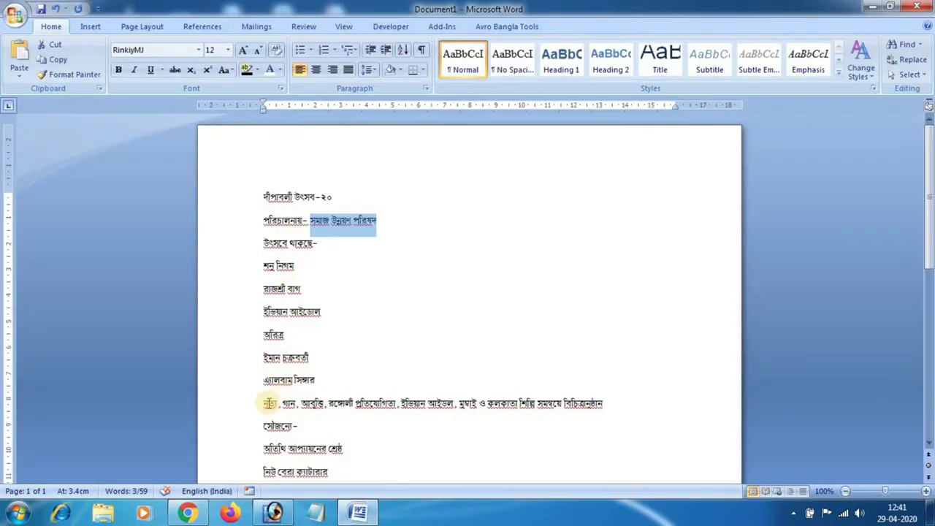
drag(265, 402, 601, 403)
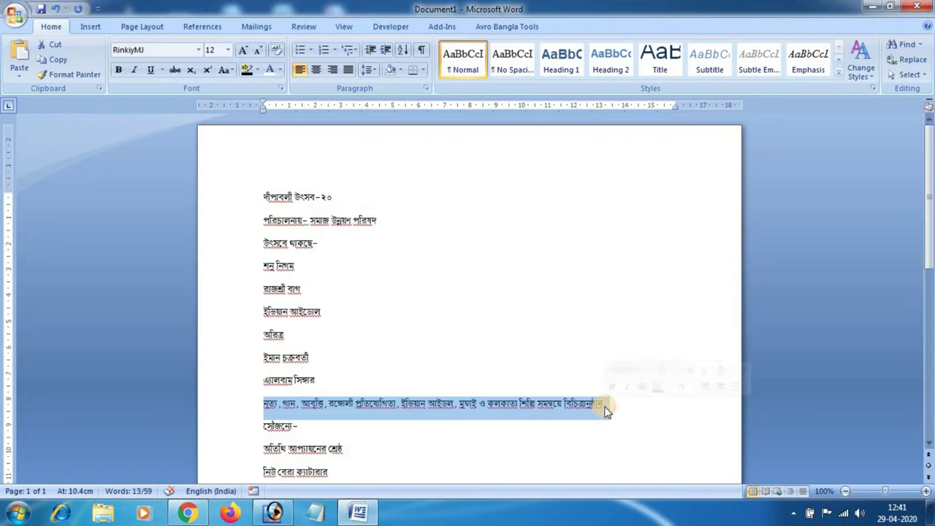
key(alt+Tab)
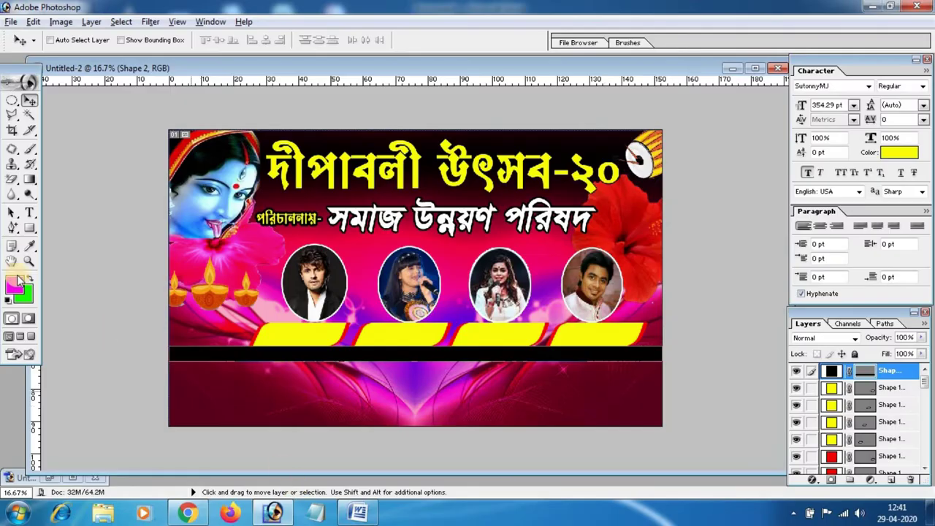
Paste the event names as a new text layer on the black strip and colour it white.
click(29, 212)
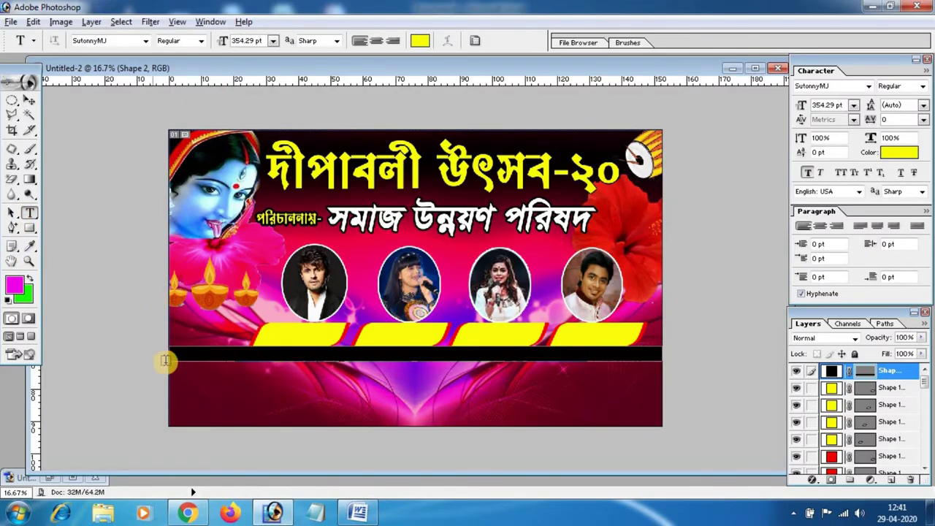
click(177, 357)
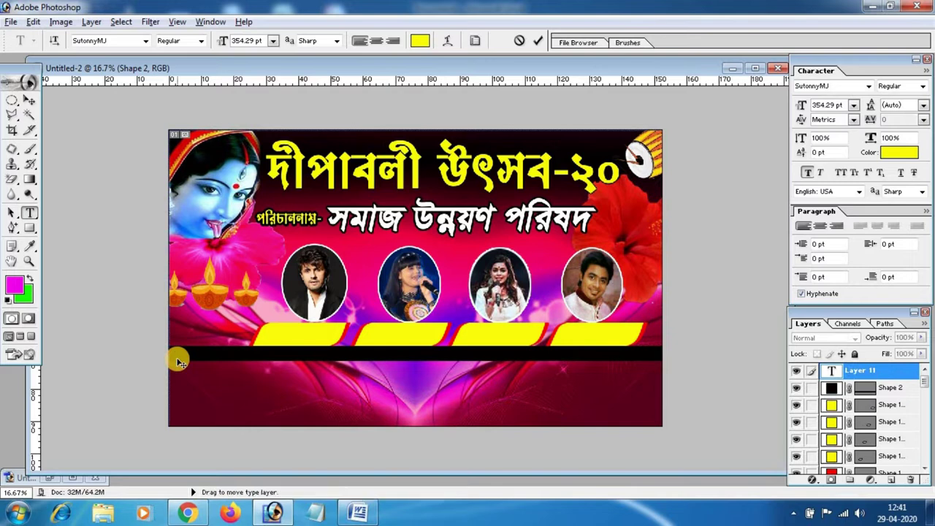
key(ctrl+v)
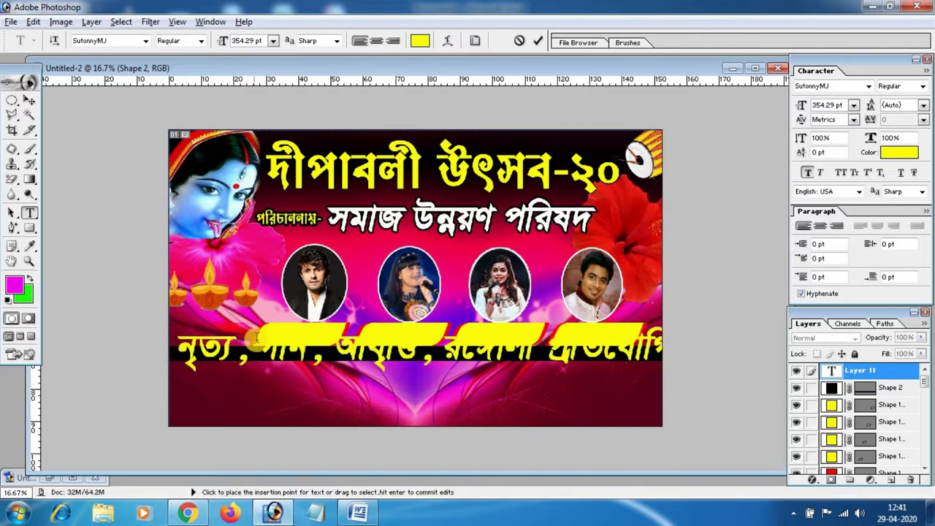
key(ctrl+a)
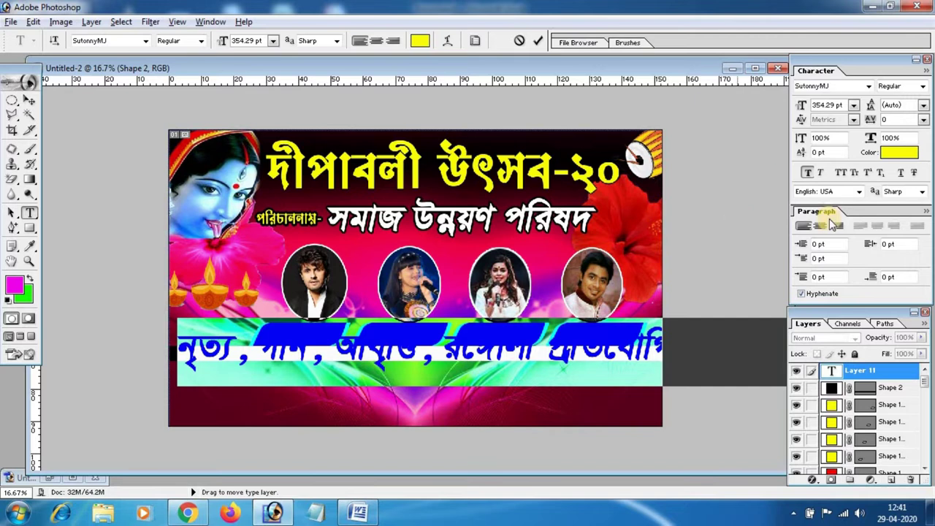
click(903, 162)
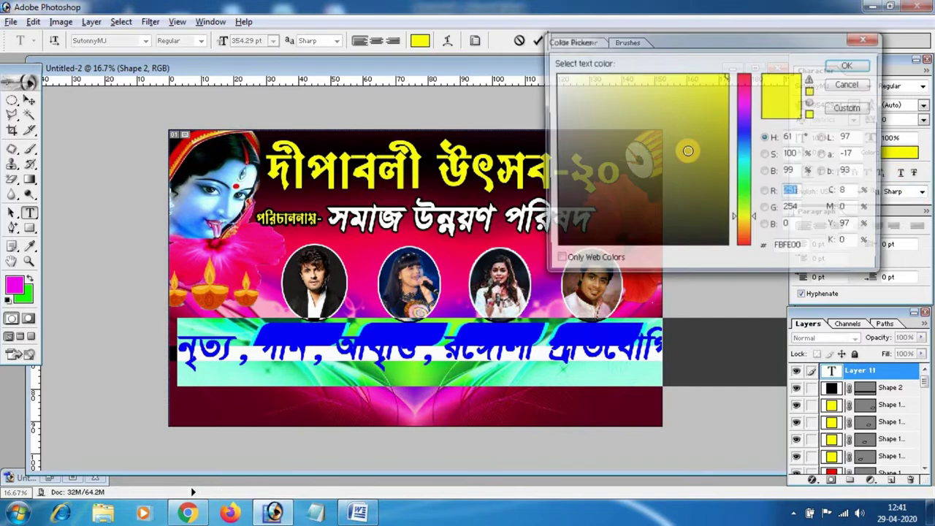
click(550, 72)
click(552, 73)
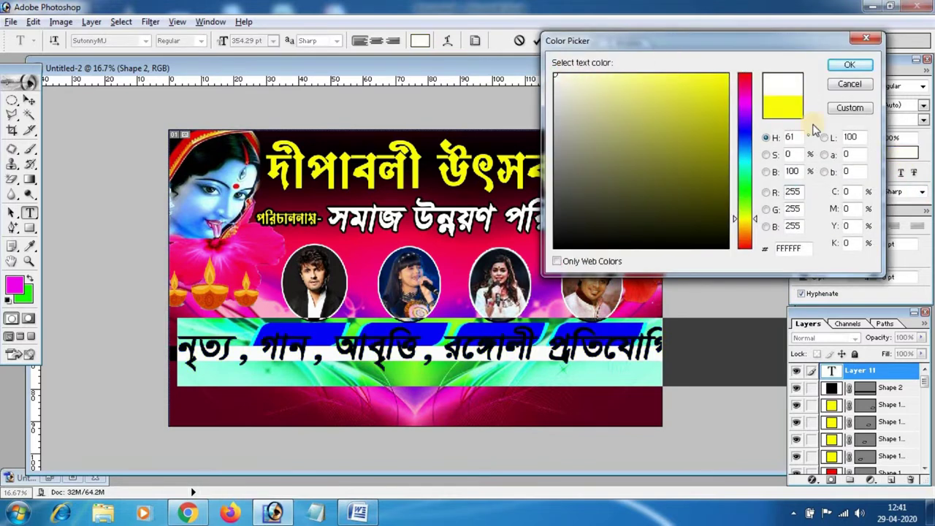
click(852, 66)
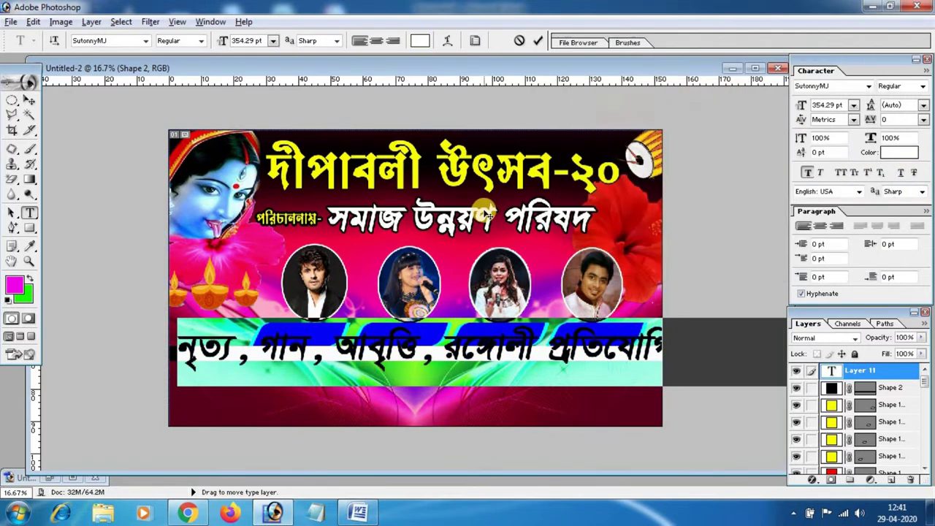
click(28, 102)
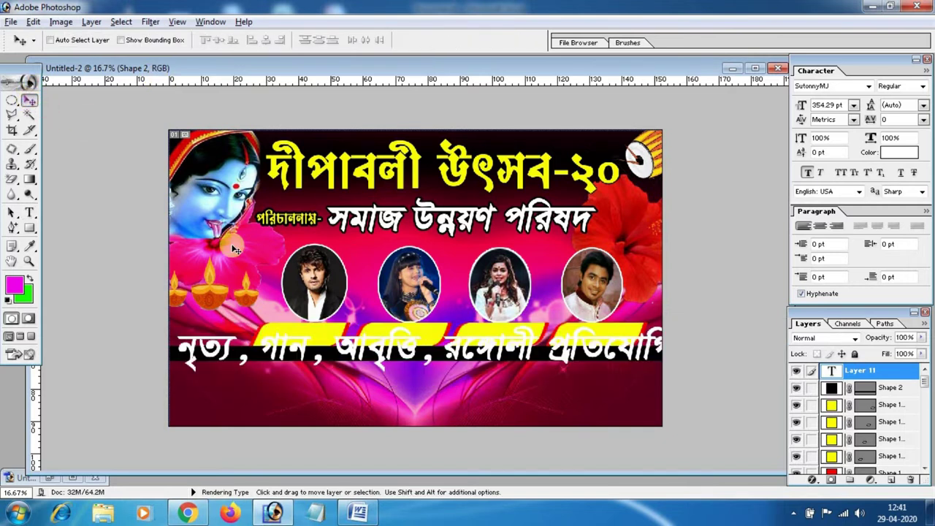
Scale the event line down to strip height and move it left onto the strip.
key(ctrl+t)
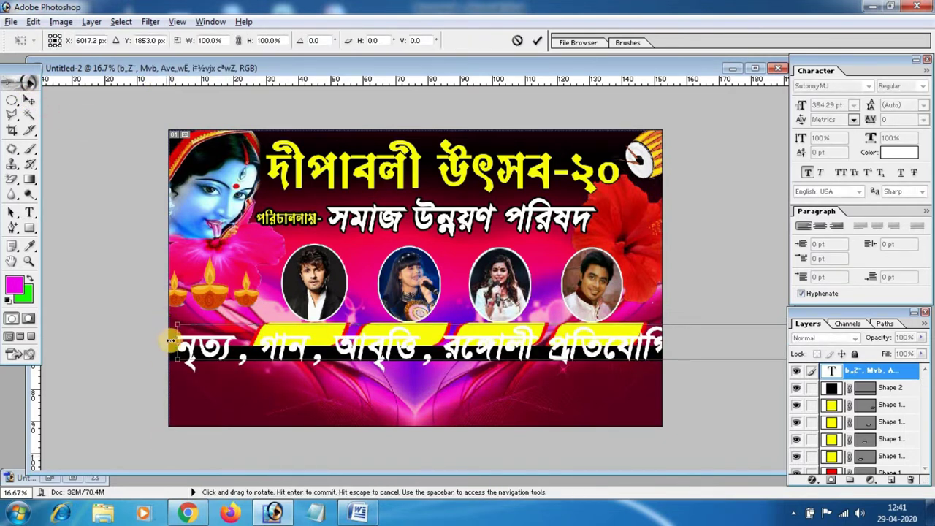
drag(171, 340, 187, 341)
drag(280, 374, 494, 351)
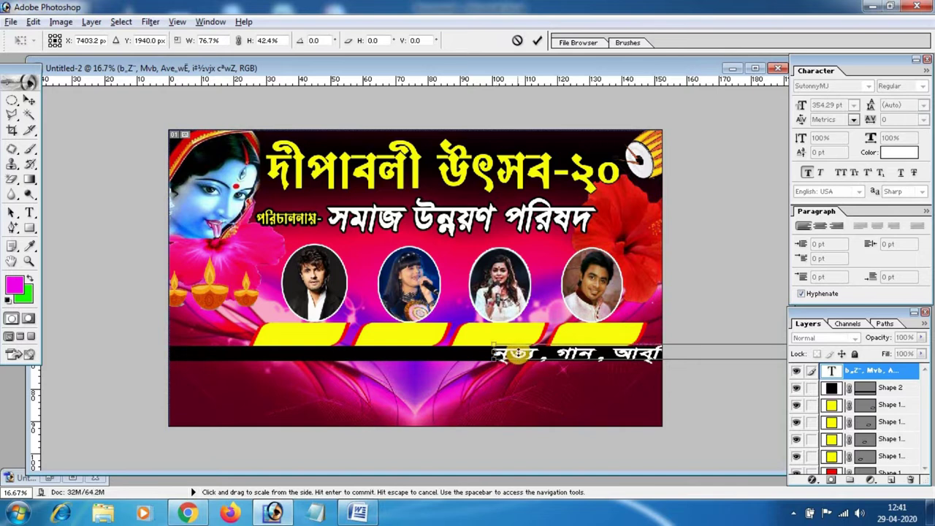
mouse_move(494, 345)
mouse_down()
mouse_move(594, 298)
mouse_move(196, 301)
mouse_move(451, 322)
mouse_move(455, 330)
mouse_move(205, 351)
mouse_move(252, 332)
mouse_move(373, 331)
mouse_move(332, 336)
mouse_up()
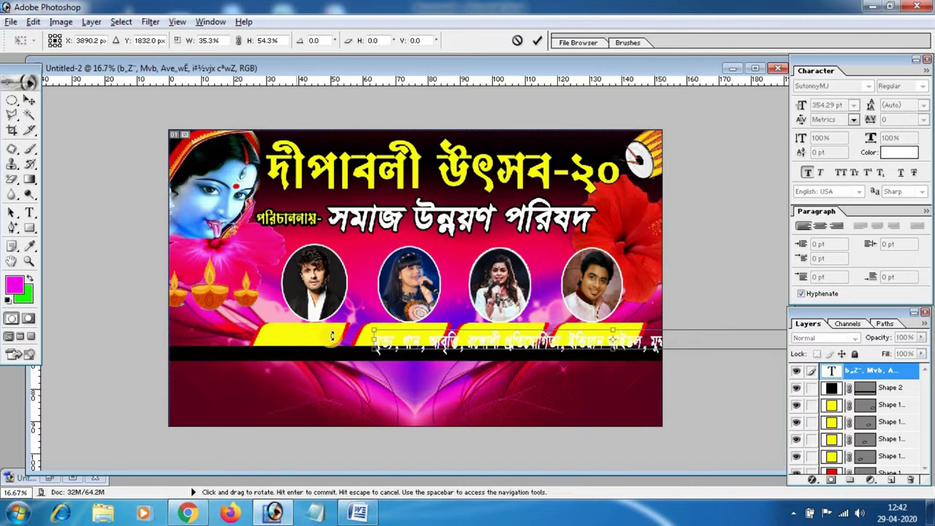
mouse_move(399, 334)
mouse_down()
mouse_move(229, 346)
mouse_move(335, 339)
mouse_up()
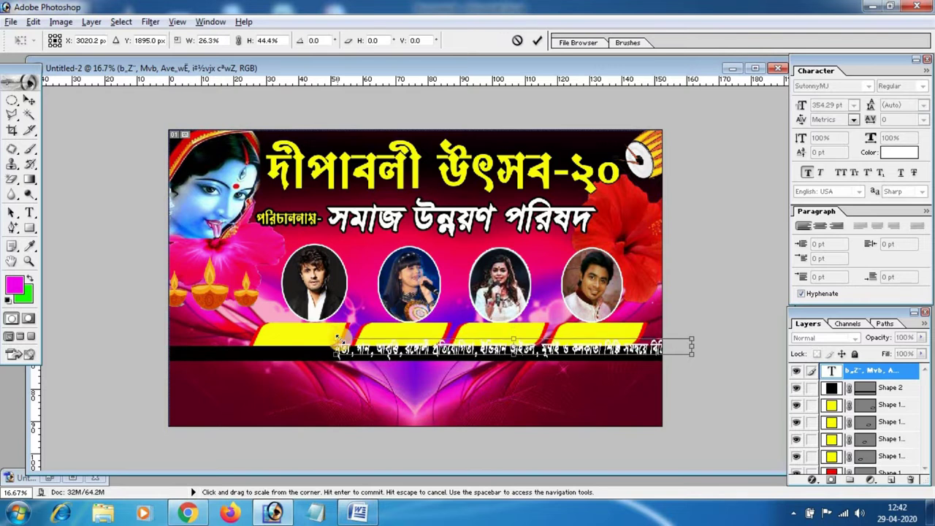
key(Return)
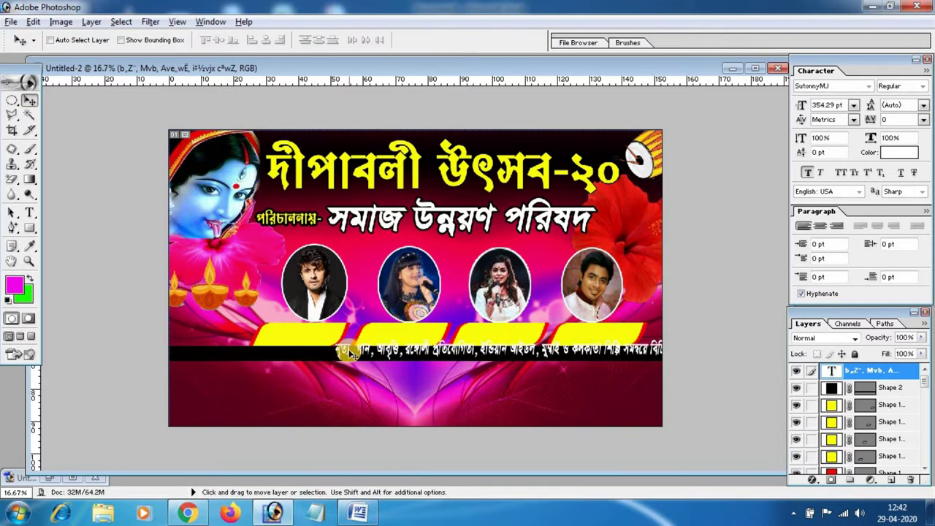
drag(327, 354, 229, 357)
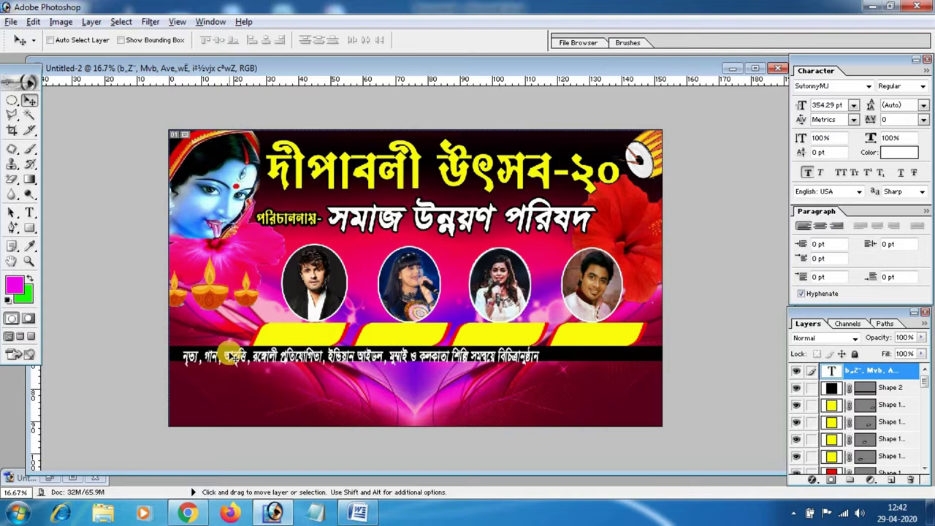
Stretch the event line across the whole strip, then bring the Word notes forward.
key(ctrl+t)
drag(538, 358, 652, 357)
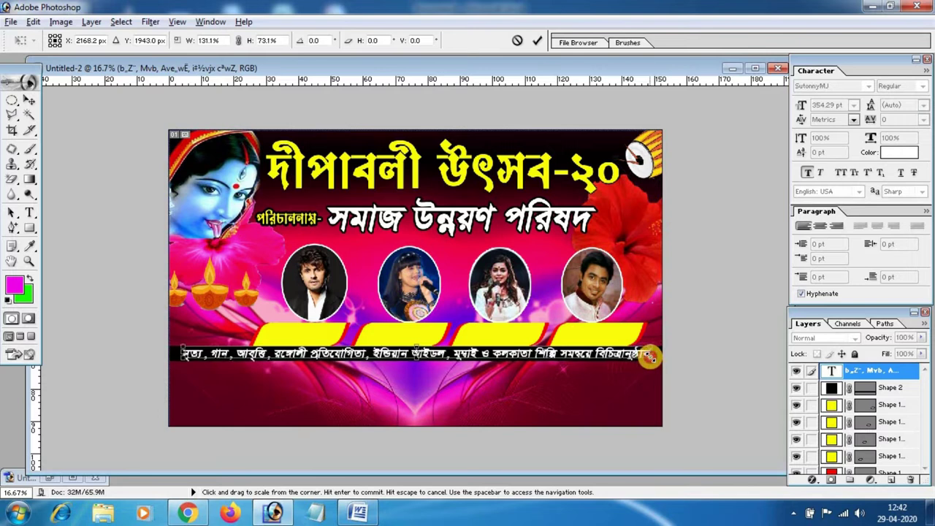
key(Return)
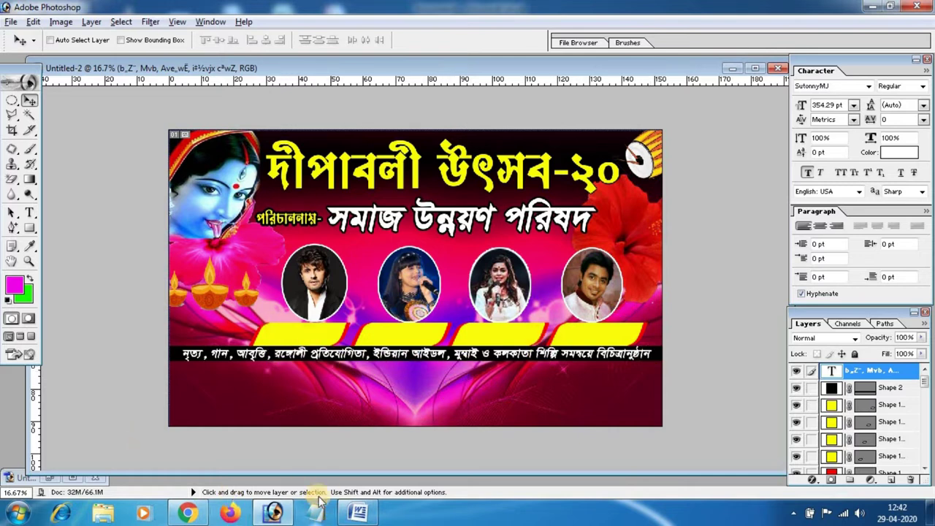
click(357, 515)
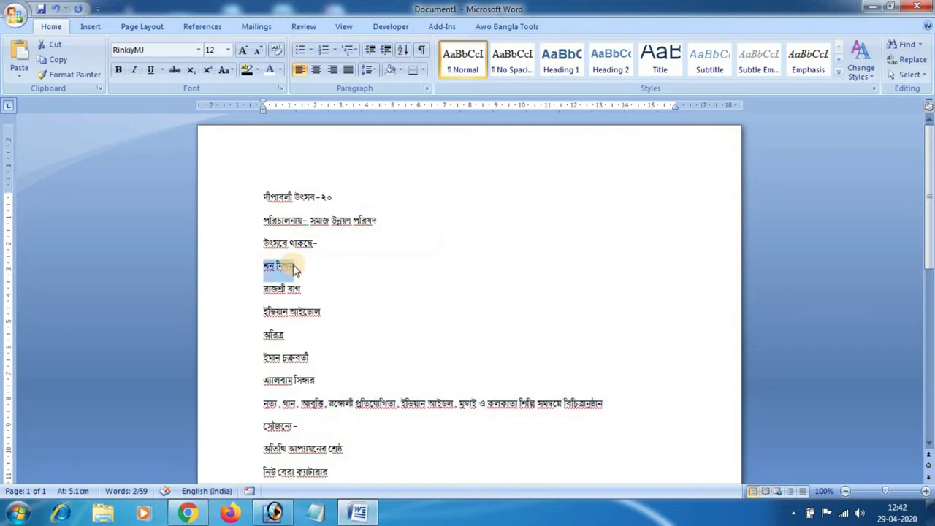
Paste the first singer's name as a new text layer and colour it black.
key(alt+Tab)
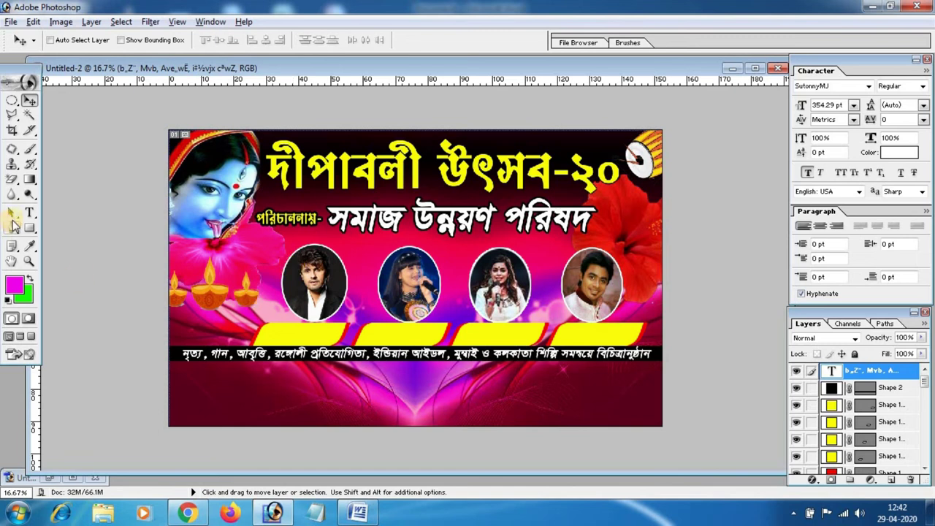
click(30, 214)
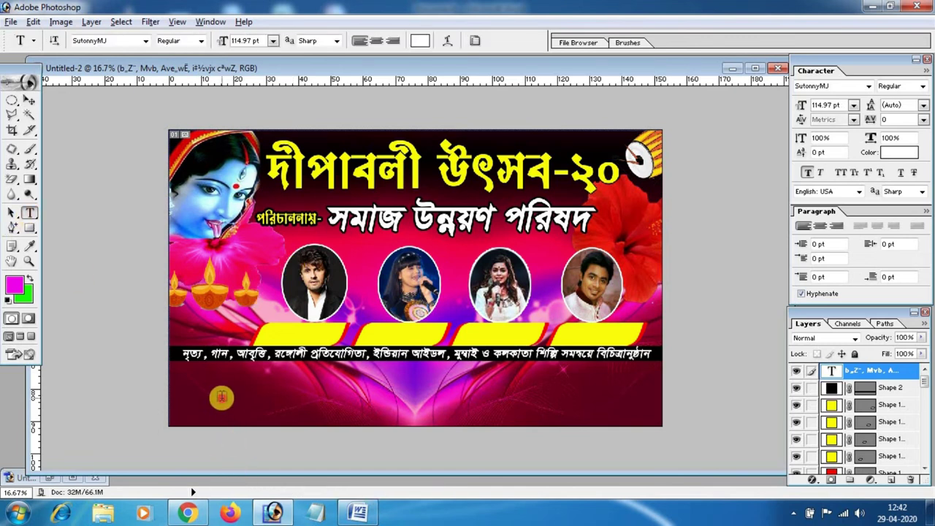
click(222, 397)
key(ctrl+v)
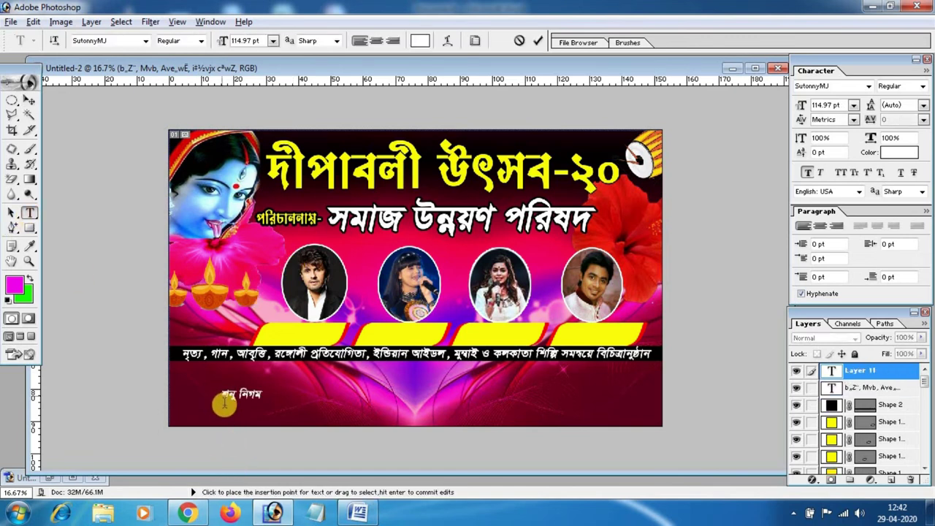
key(ctrl+a)
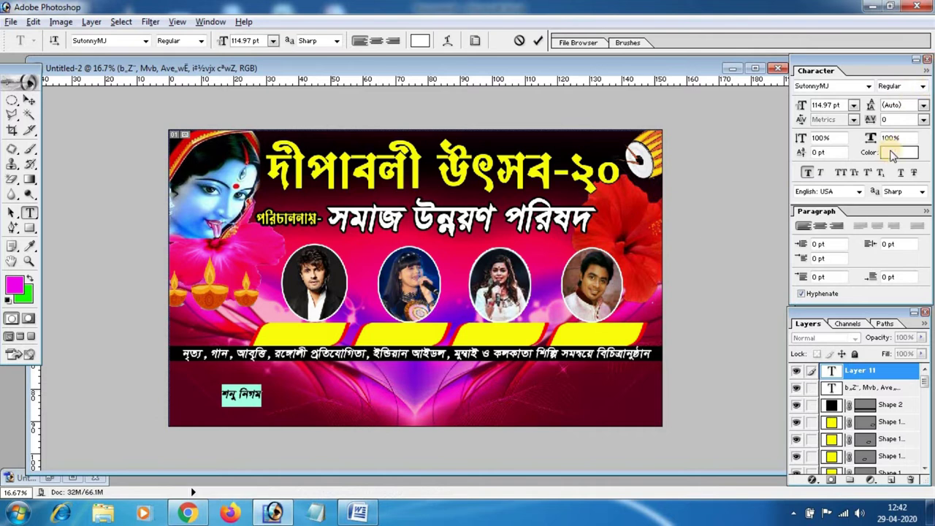
click(895, 150)
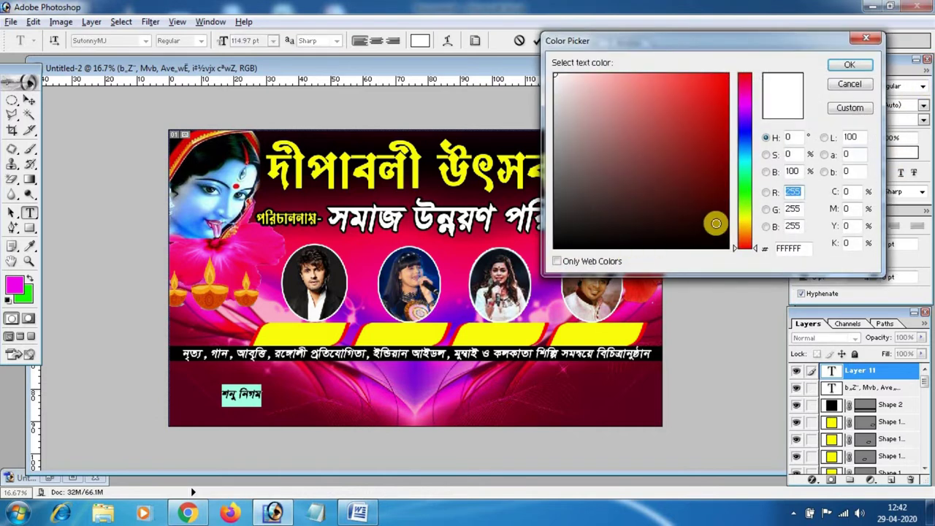
drag(714, 219, 741, 274)
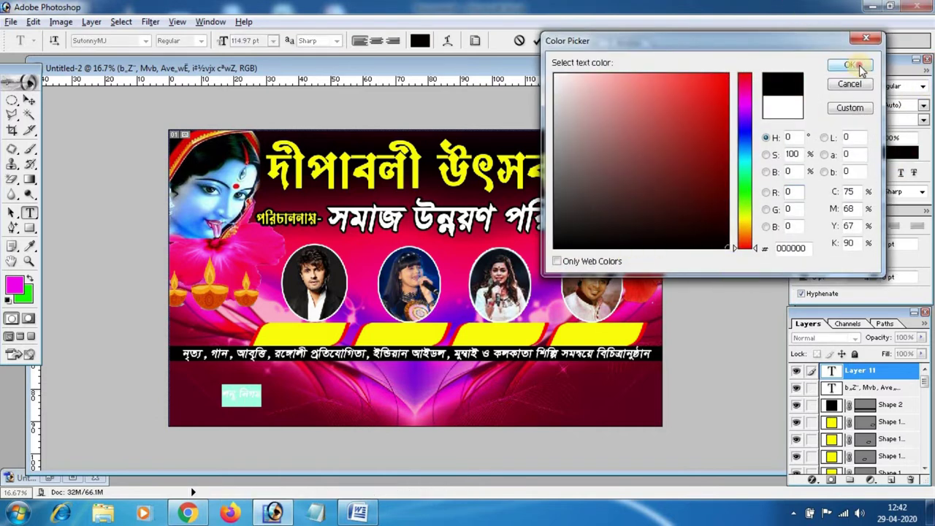
click(855, 66)
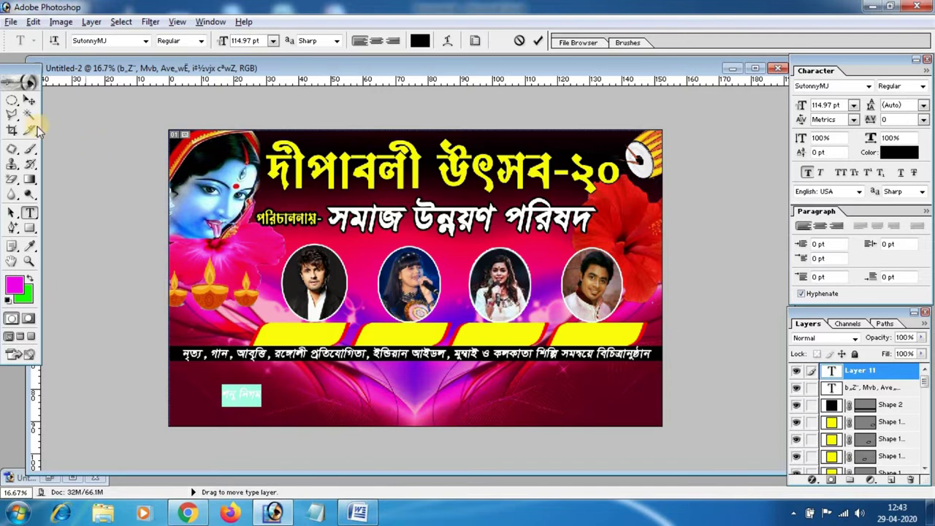
click(29, 102)
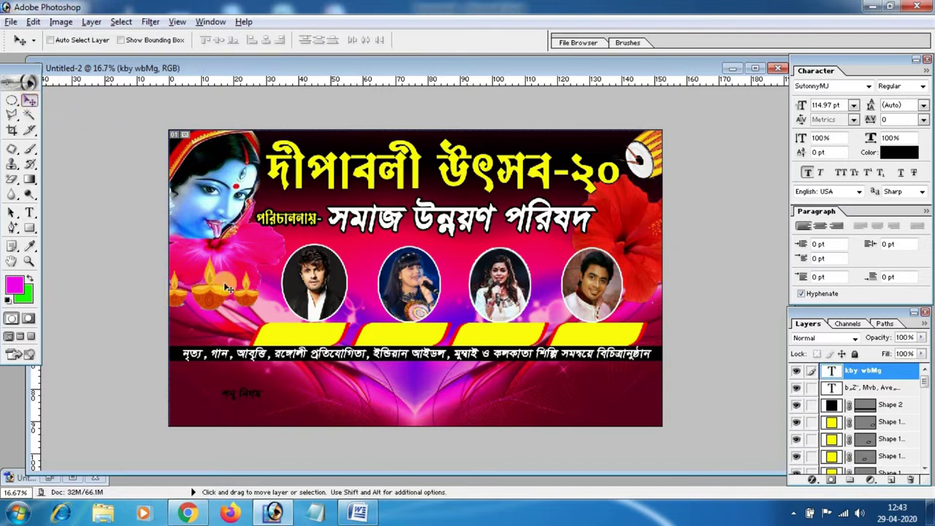
Enlarge the name to fit the first yellow tab, then select the next singer's name in Word.
drag(246, 400, 296, 332)
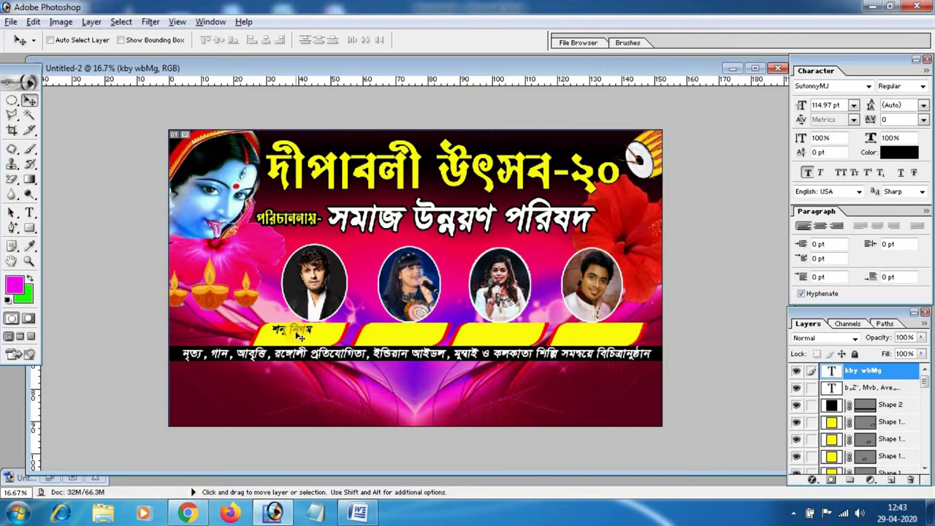
key(ctrl+t)
drag(312, 337, 325, 338)
key(Return)
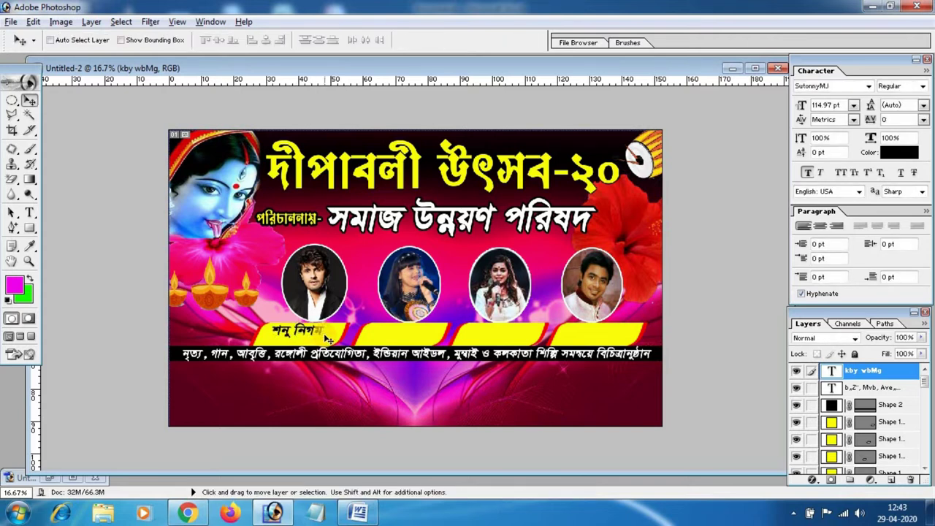
drag(316, 335, 318, 333)
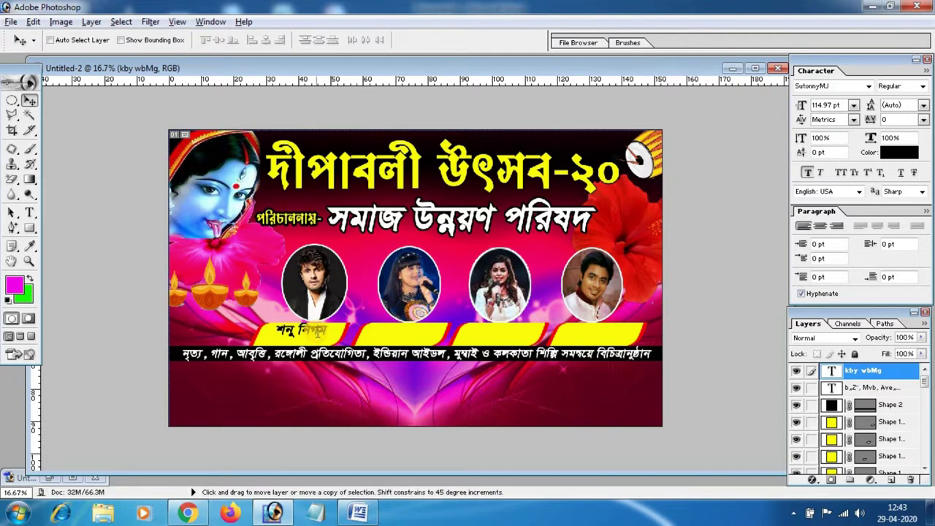
key(alt+Tab)
drag(264, 289, 303, 291)
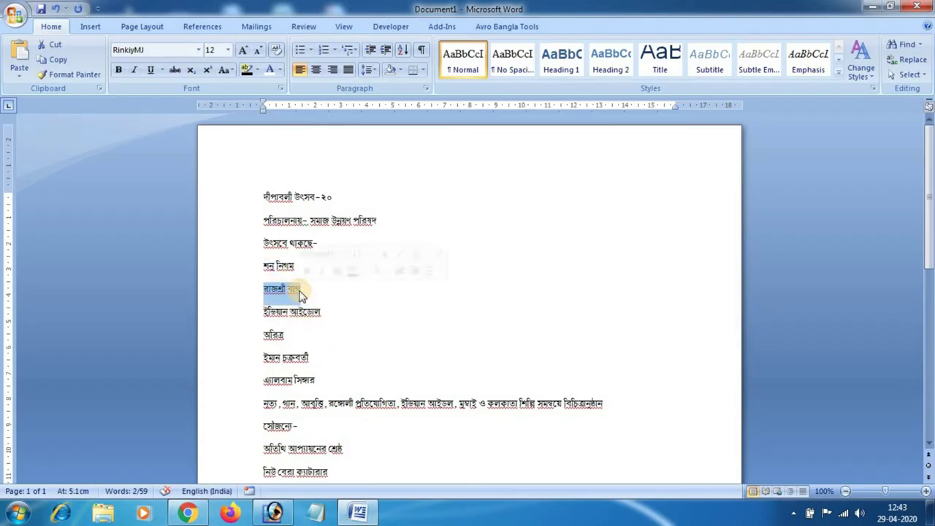
Add the second singer's name as text and move it onto the second yellow tab.
key(alt+Tab)
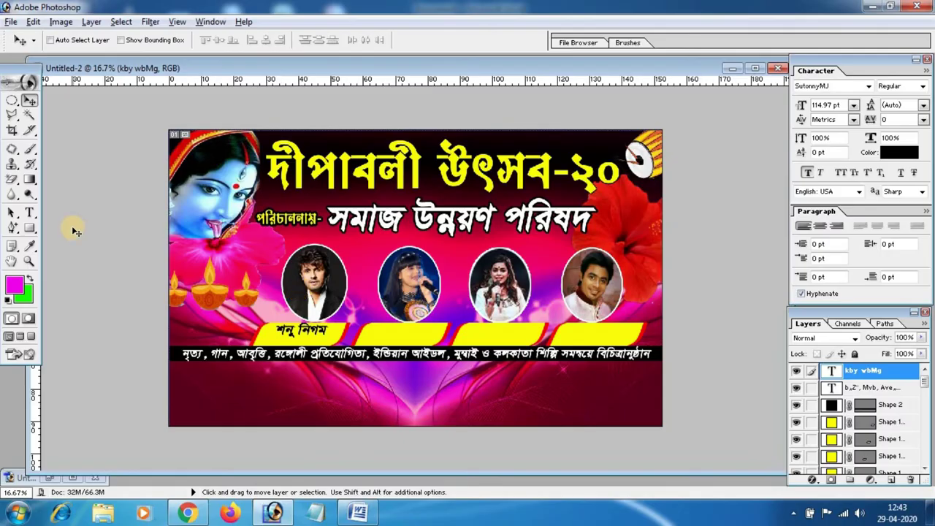
click(29, 212)
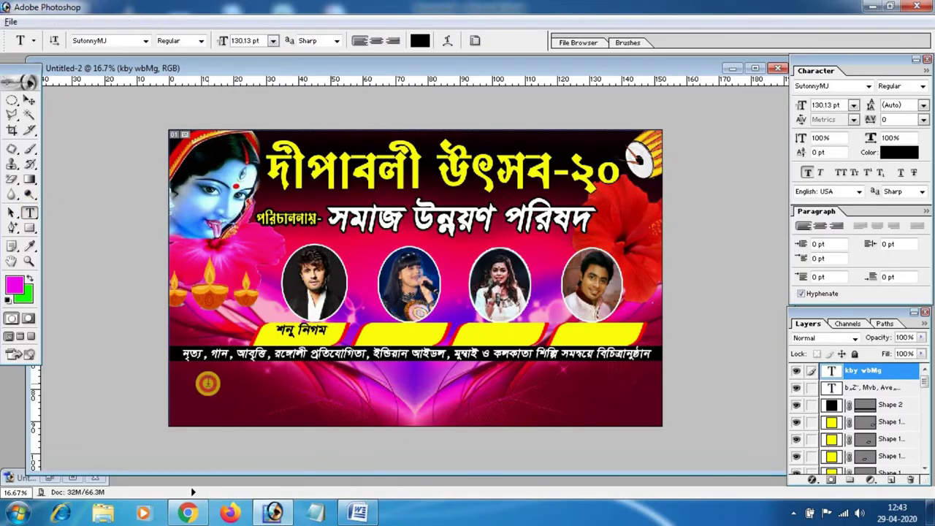
click(208, 386)
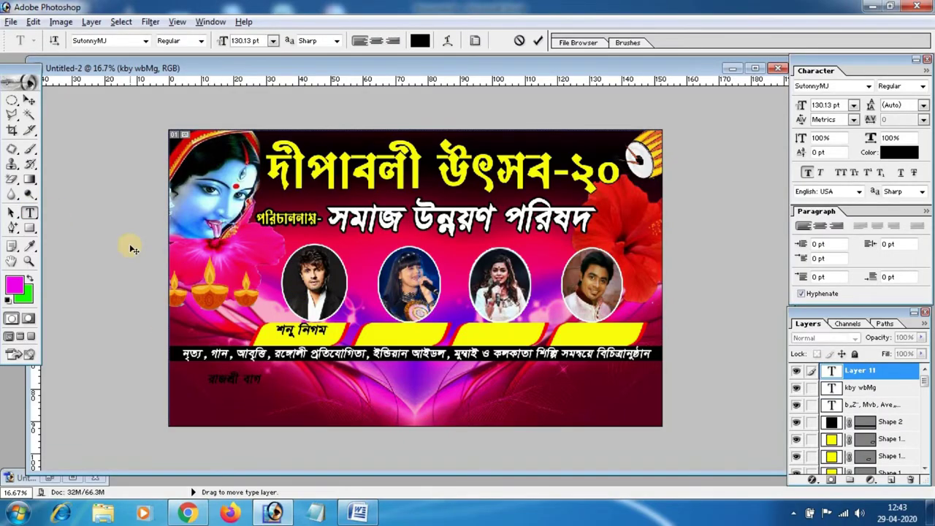
click(27, 99)
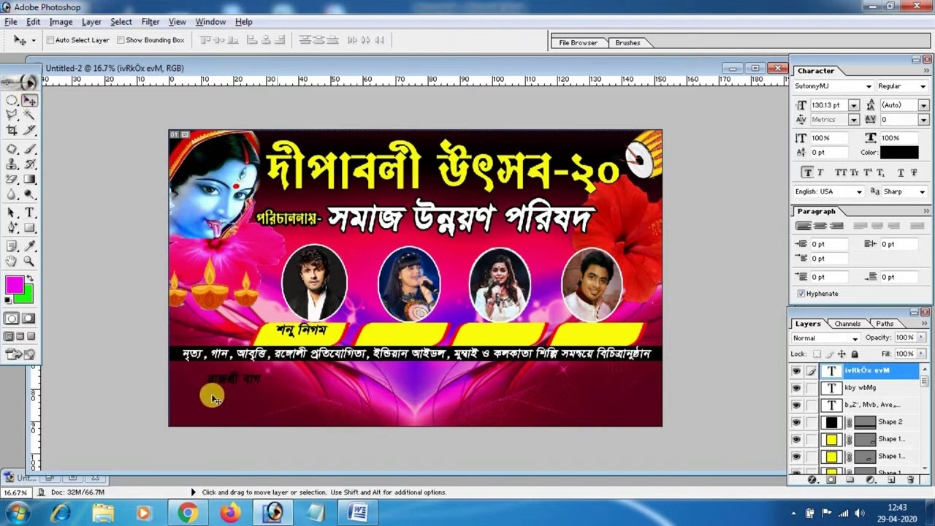
drag(215, 387, 222, 386)
drag(318, 369, 391, 335)
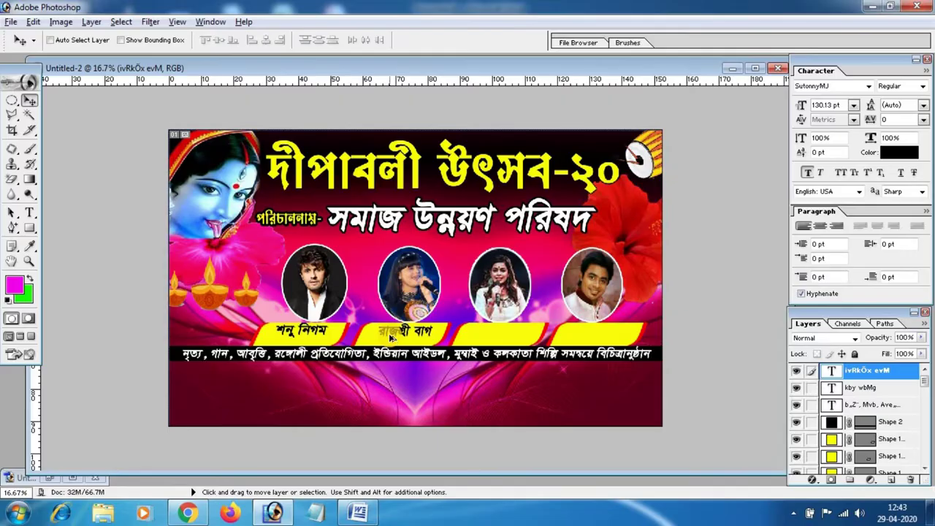
Add the third singer's name from the Word list and place it on the third yellow tab.
key(alt+Tab)
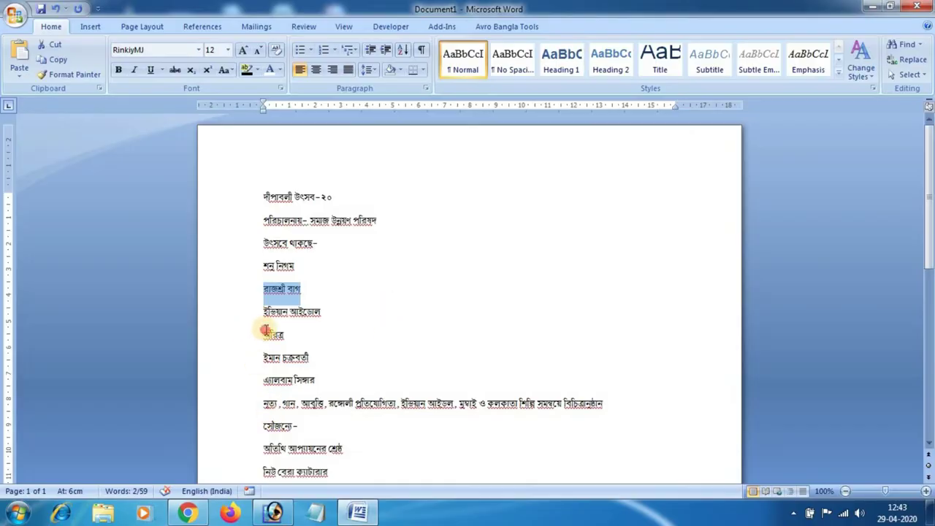
drag(265, 332, 287, 336)
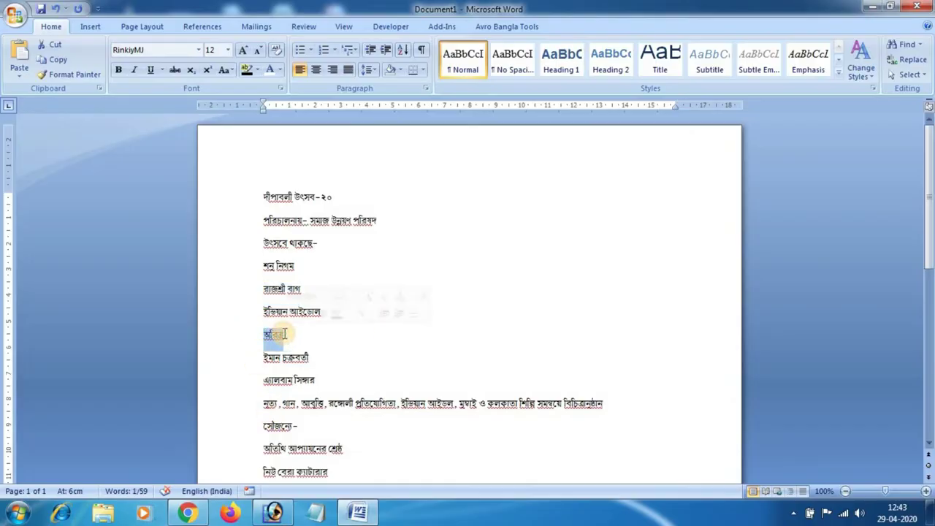
key(alt+Tab)
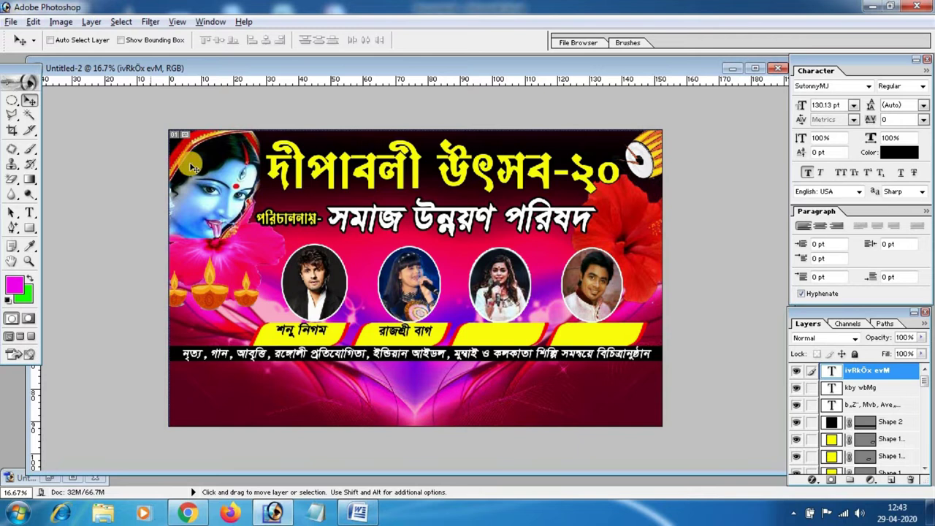
click(30, 212)
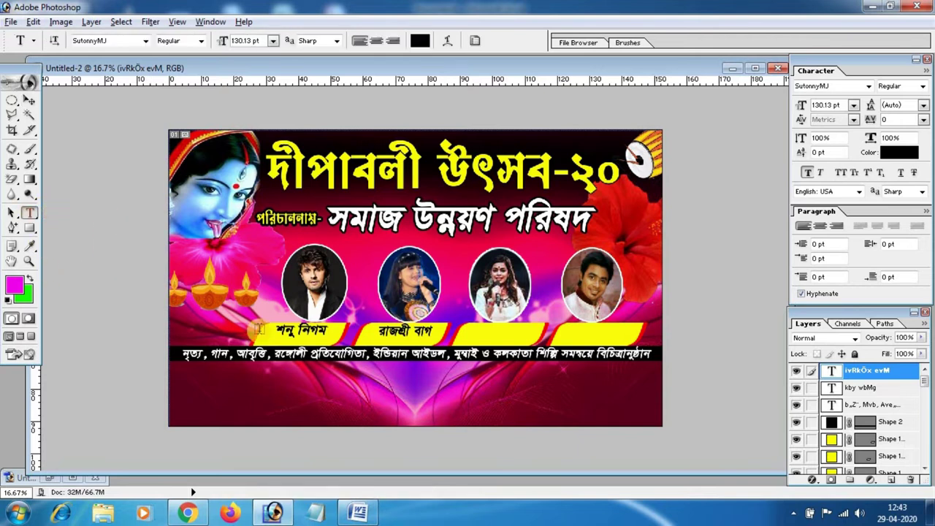
click(255, 404)
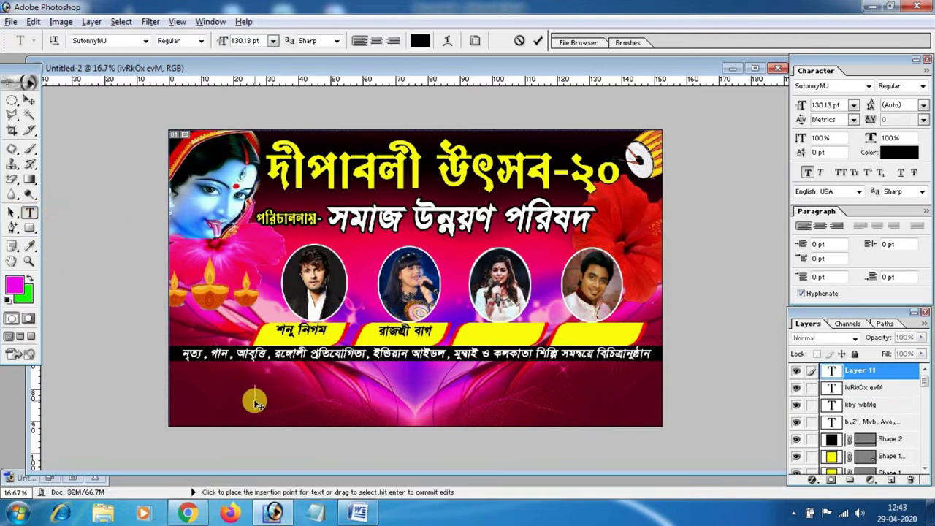
text(Awi‡Î)
mouse_move(292, 399)
mouse_down()
mouse_move(532, 318)
mouse_move(531, 336)
mouse_up()
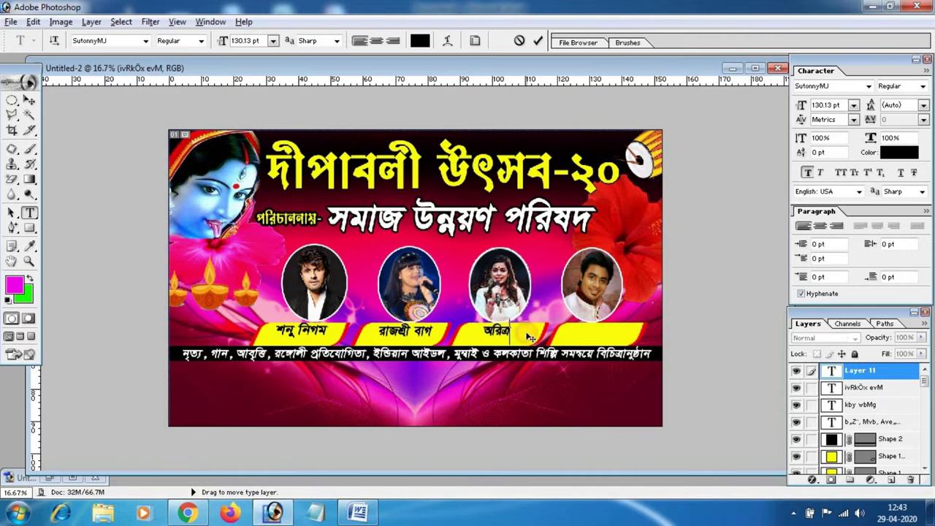
click(436, 399)
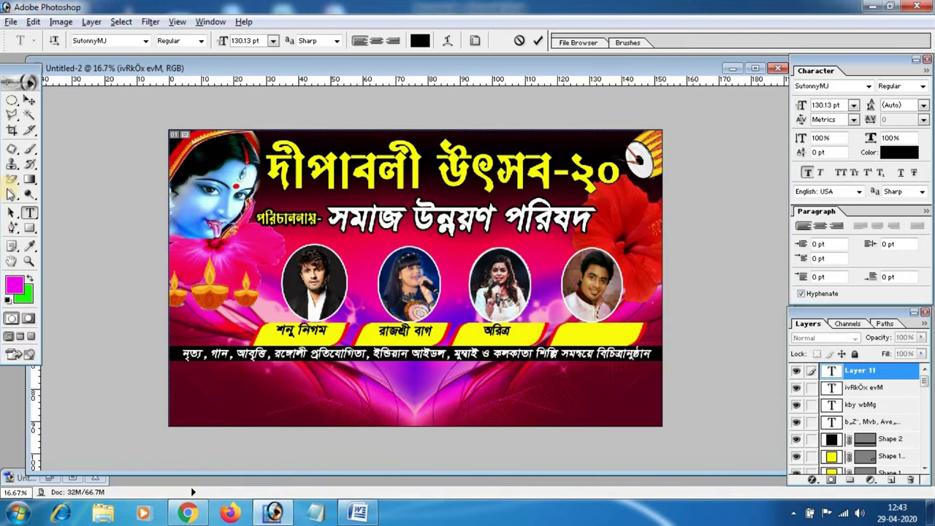
click(28, 100)
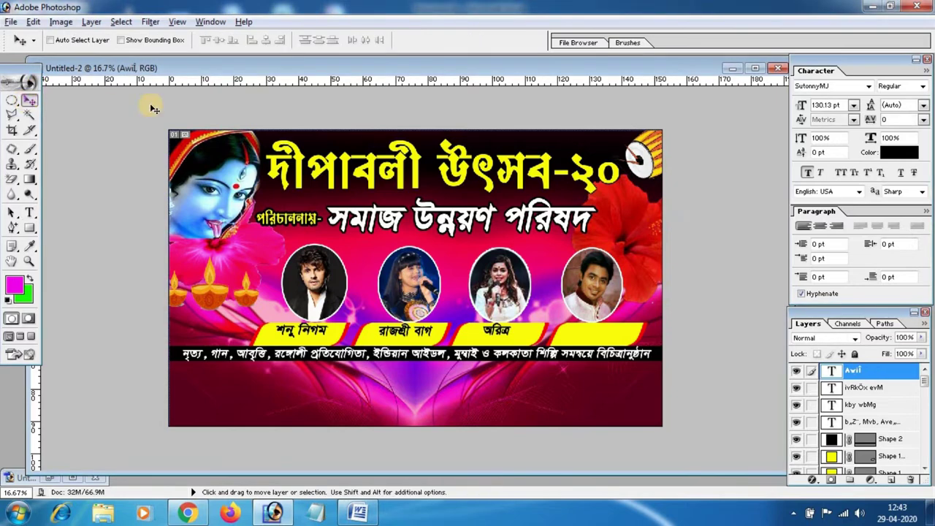
Add the fourth singer's name from the Word list and place it on the fourth yellow tab.
key(alt+Tab)
drag(263, 357, 306, 358)
key(ctrl+c)
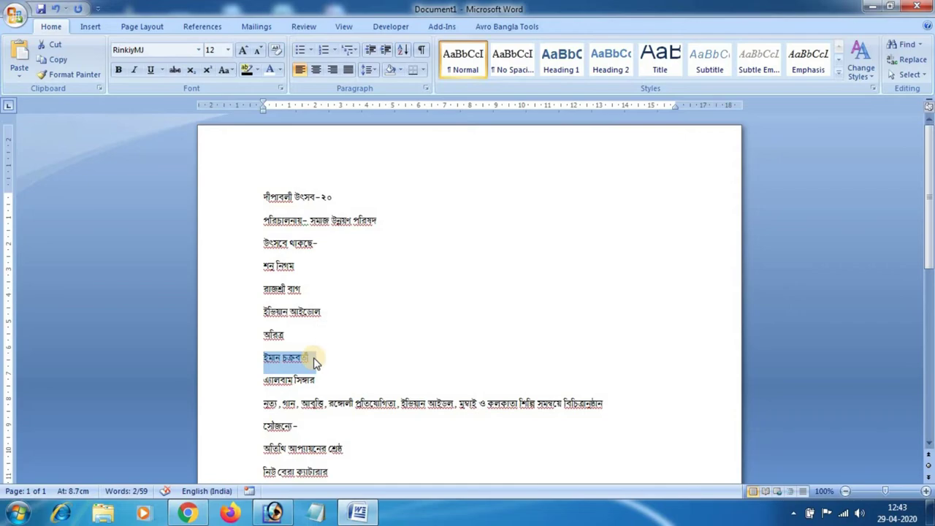
key(alt+Tab)
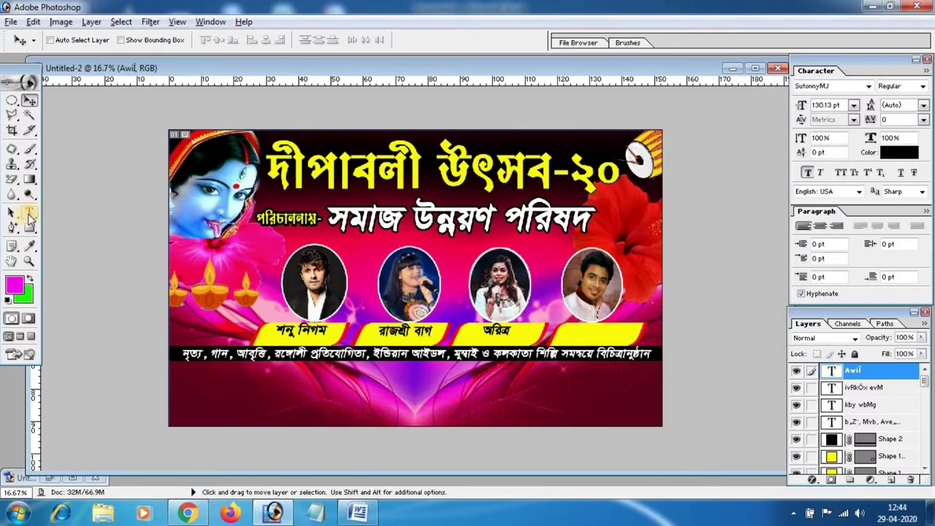
click(29, 214)
click(227, 406)
key(ctrl+v)
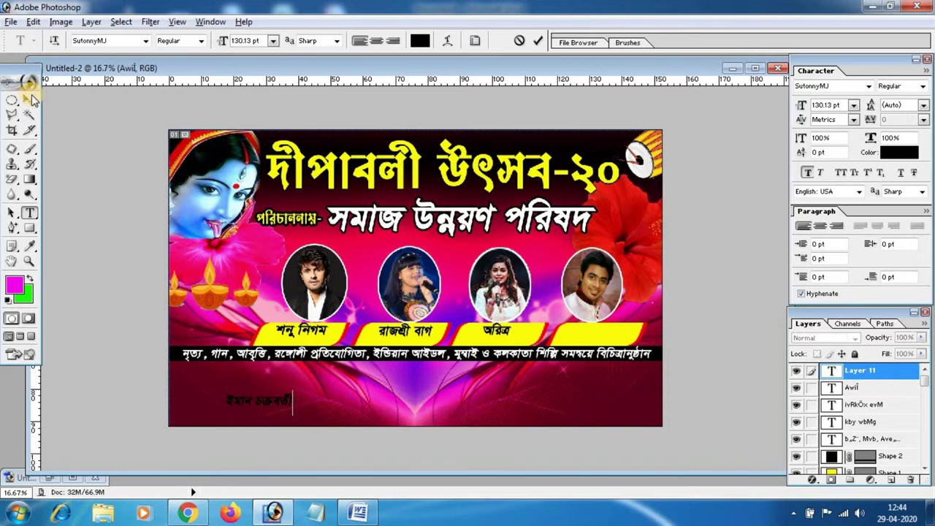
click(29, 100)
drag(263, 399, 367, 380)
drag(546, 353, 606, 333)
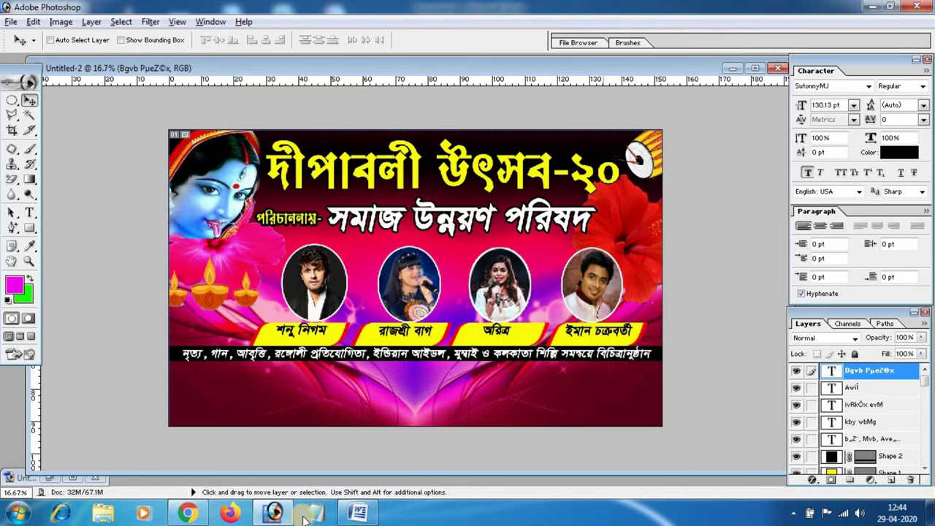
click(358, 512)
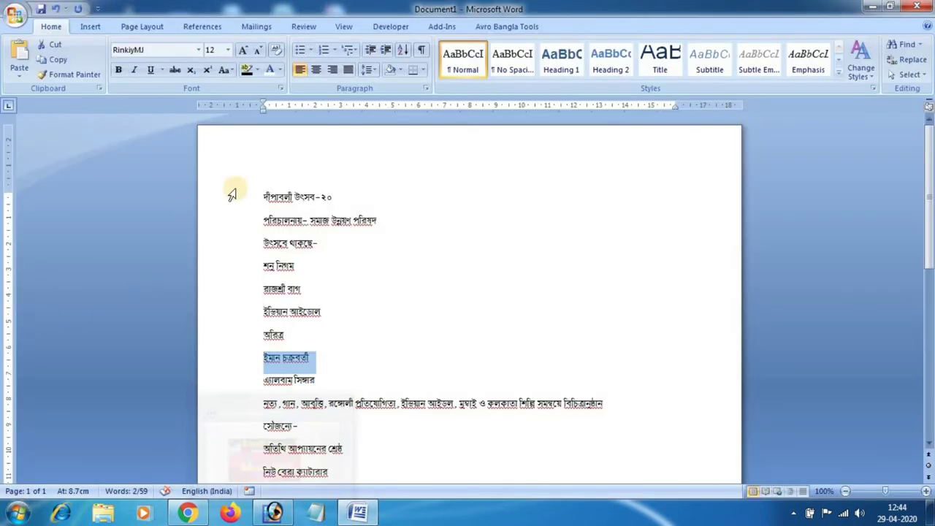
Select the second word of the এ্যালবাম line in Word and return to the Photoshop banner.
click(351, 403)
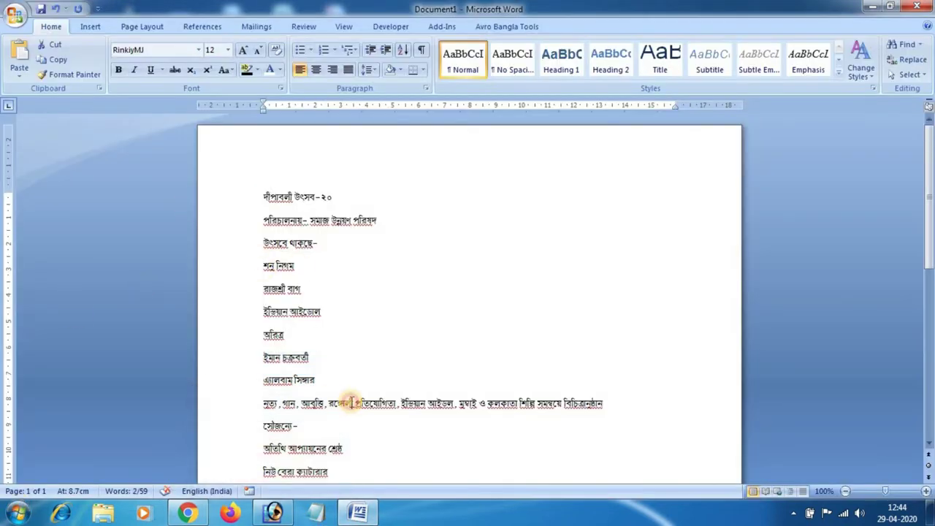
drag(294, 383, 315, 381)
click(302, 379)
triple_click(302, 379)
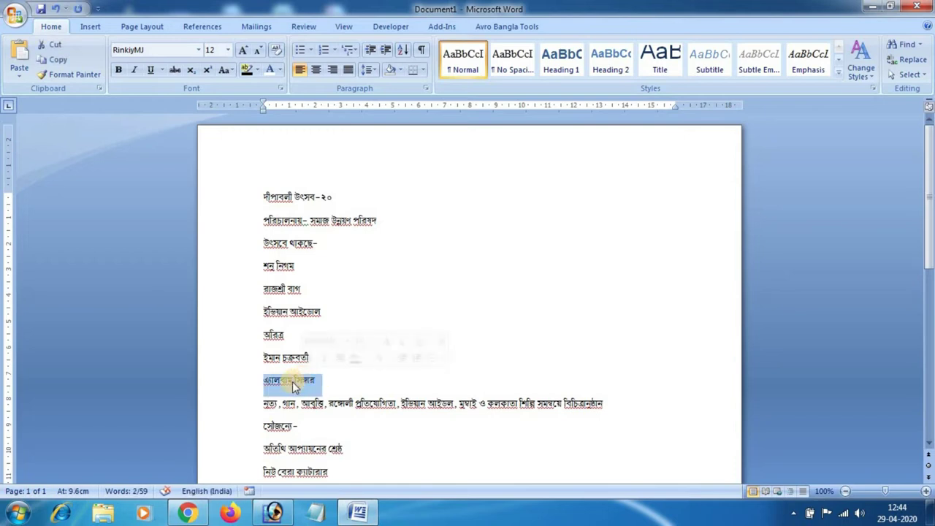
click(292, 381)
drag(302, 379, 316, 380)
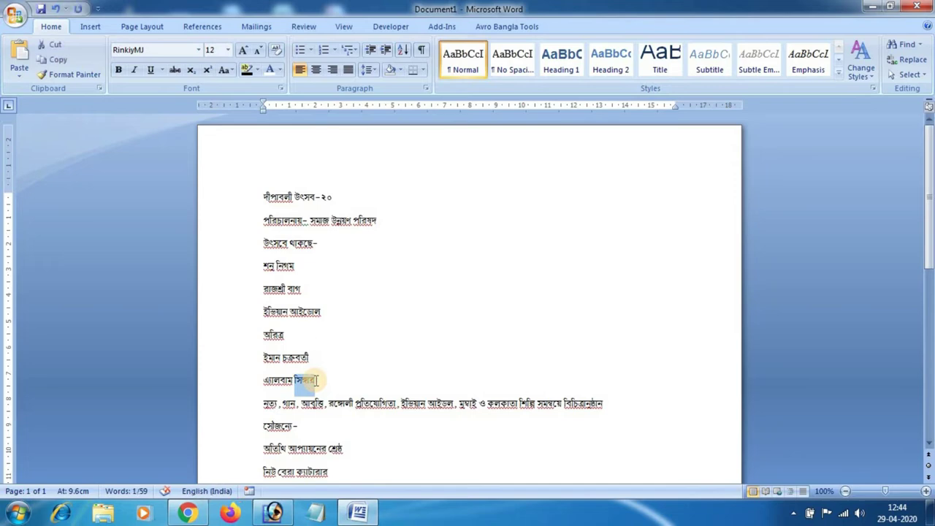
key(alt+Tab)
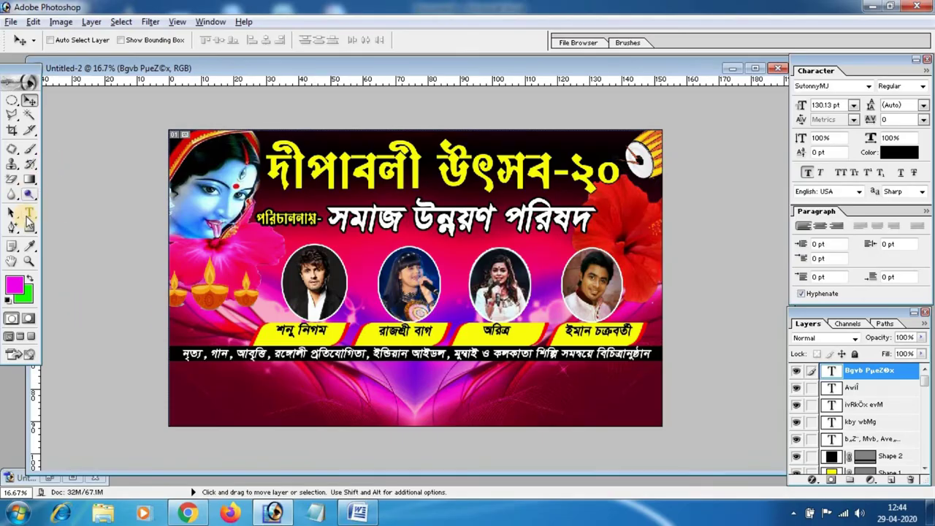
click(29, 212)
Add the copied word as a new text layer in the lower banner at 72 pt.
click(235, 399)
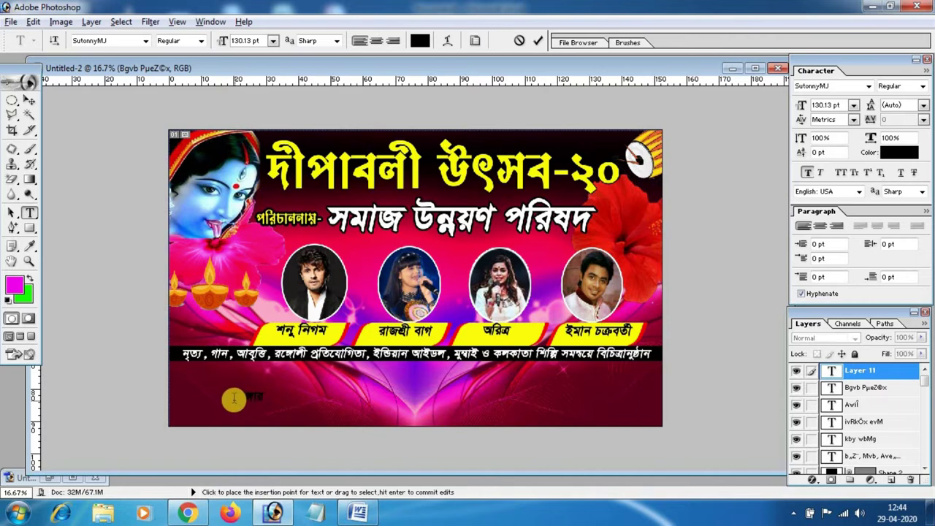
drag(238, 398, 274, 398)
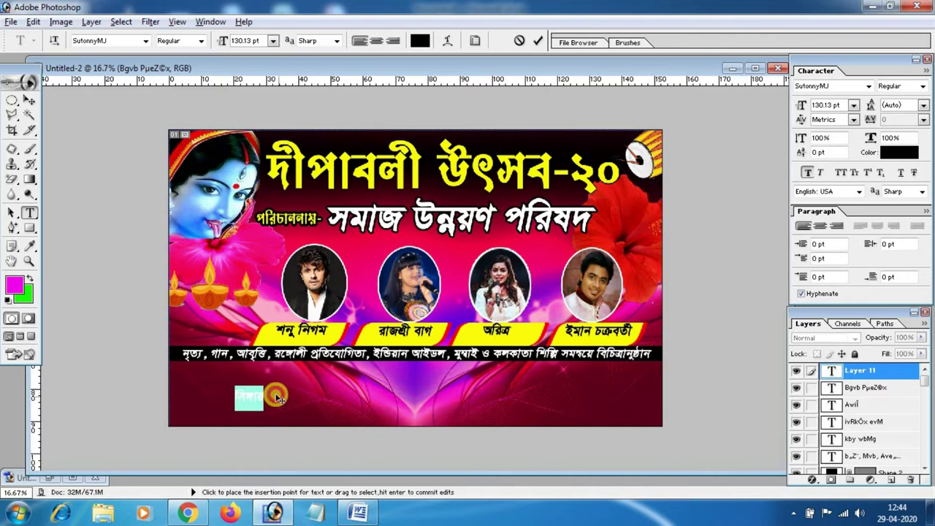
click(274, 41)
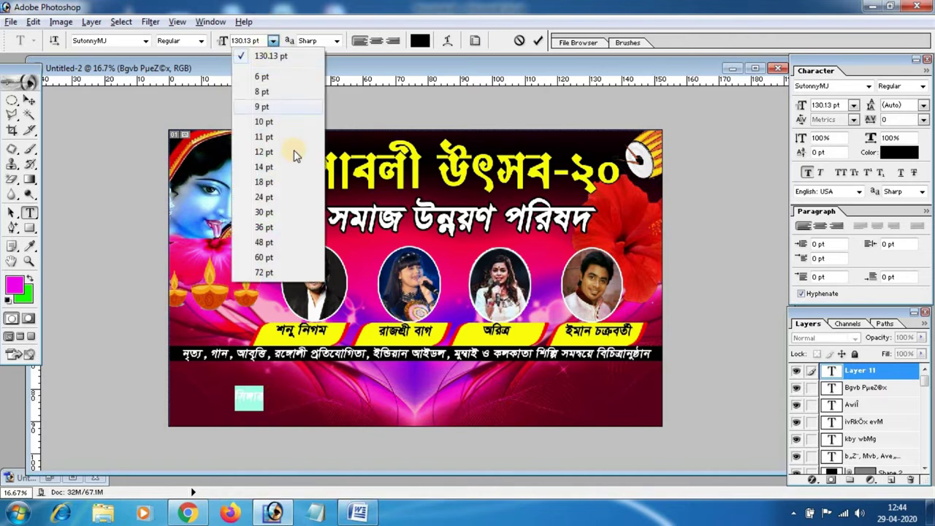
click(264, 273)
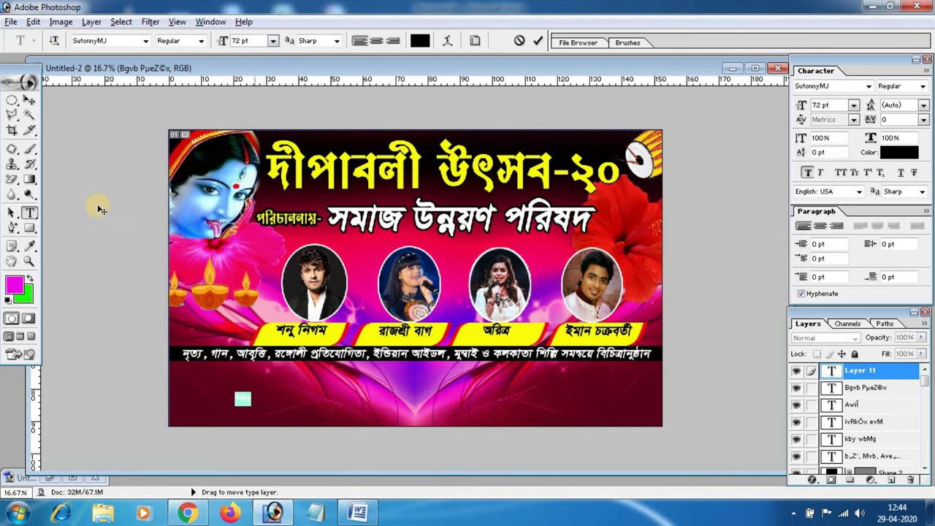
click(30, 102)
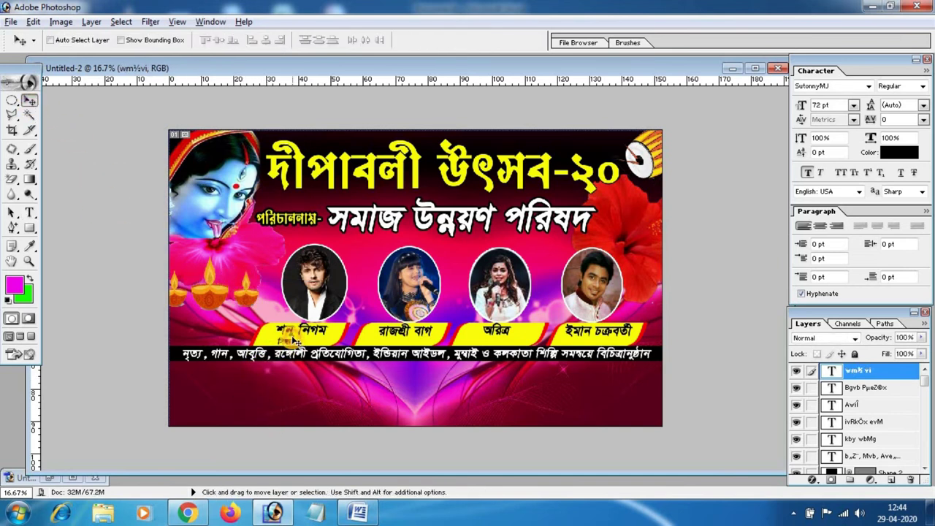
Enlarge the caption slightly and centre it beneath the first singer's name.
key(ctrl+t)
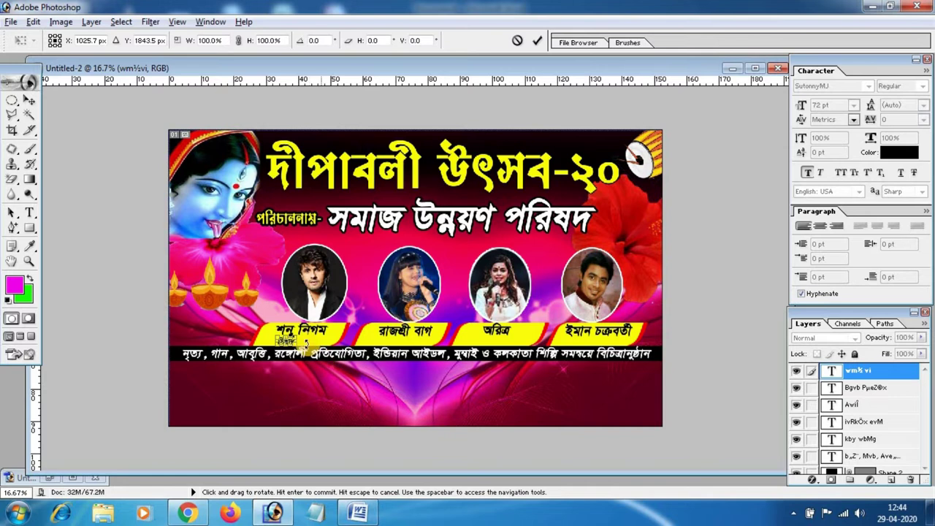
drag(288, 342, 295, 342)
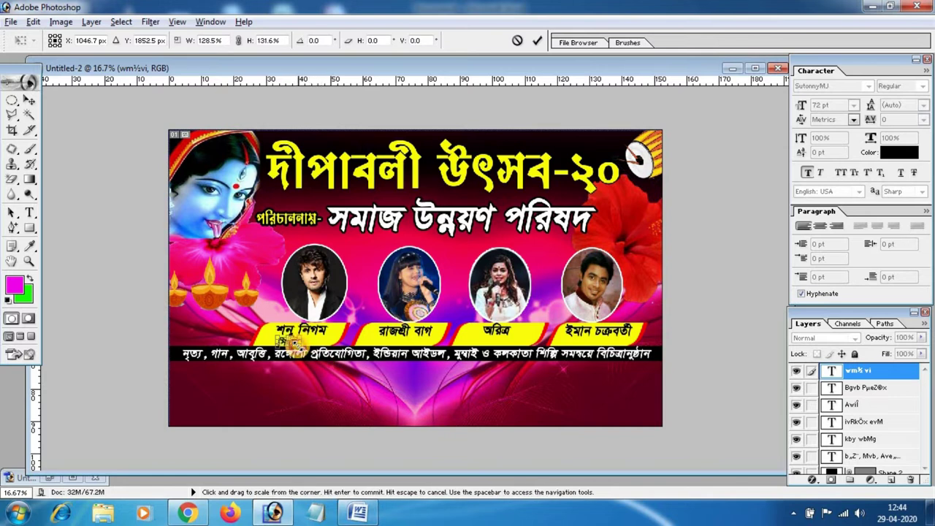
key(Return)
drag(298, 343, 315, 342)
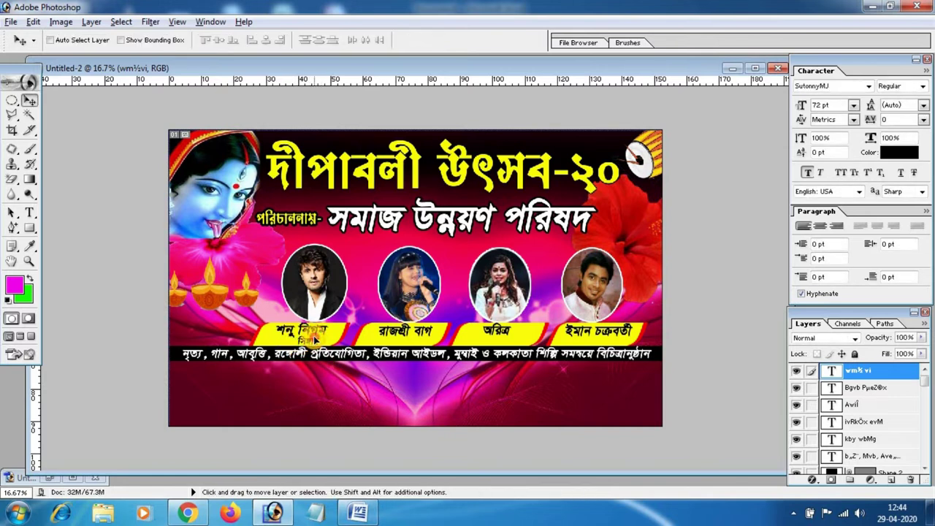
Copy the ইন্ডিয়ান আইডেল line from the Word notes and return to the banner.
key(alt+Tab)
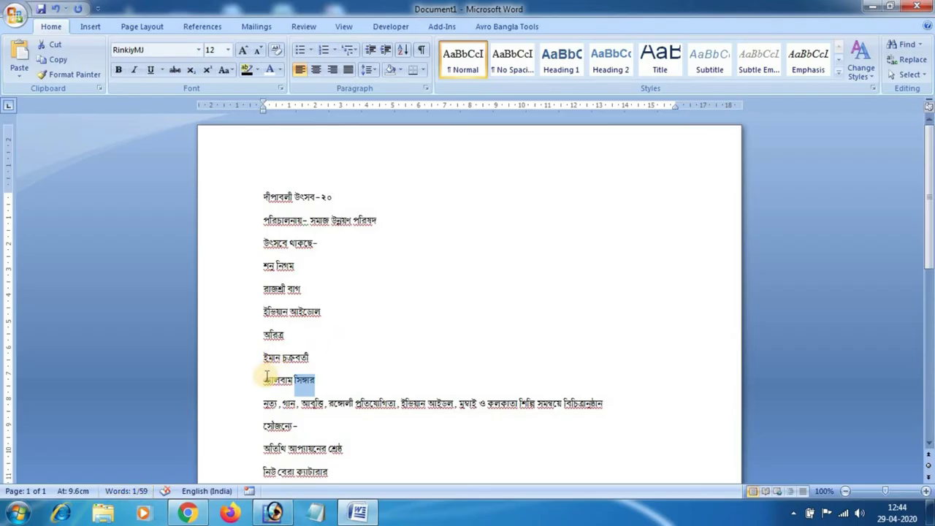
drag(263, 305, 325, 312)
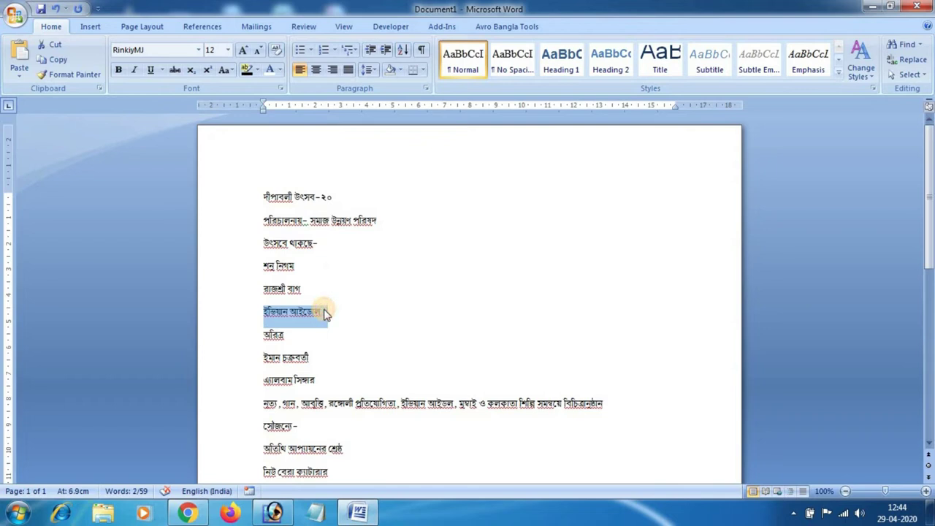
key(alt+Tab)
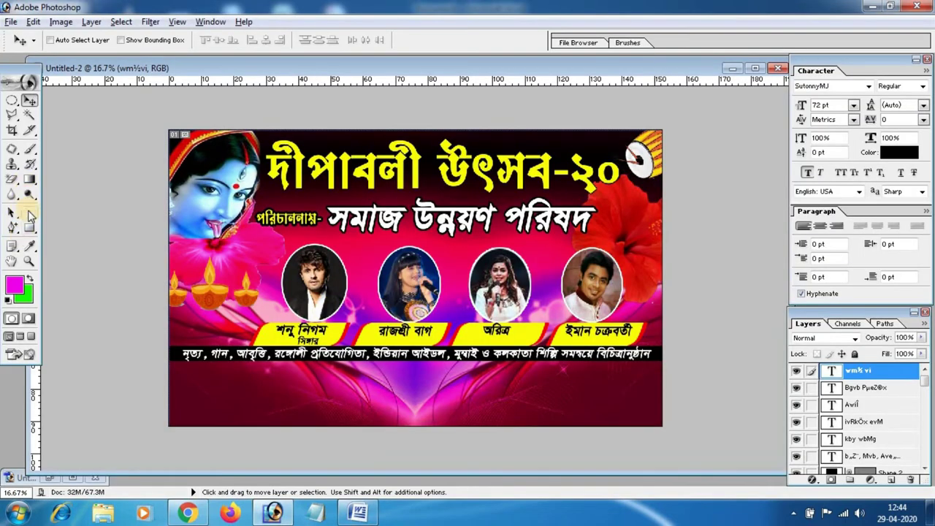
Paste the ইন্ডিয়ান আইডেল text as a caption under the second singer's tab.
click(30, 212)
click(275, 389)
key(ctrl+v)
drag(429, 383, 409, 364)
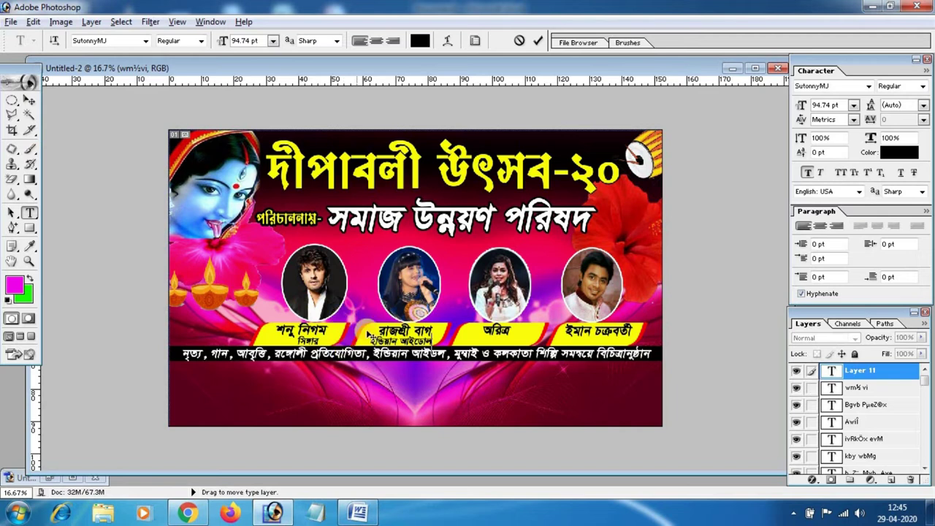
click(29, 100)
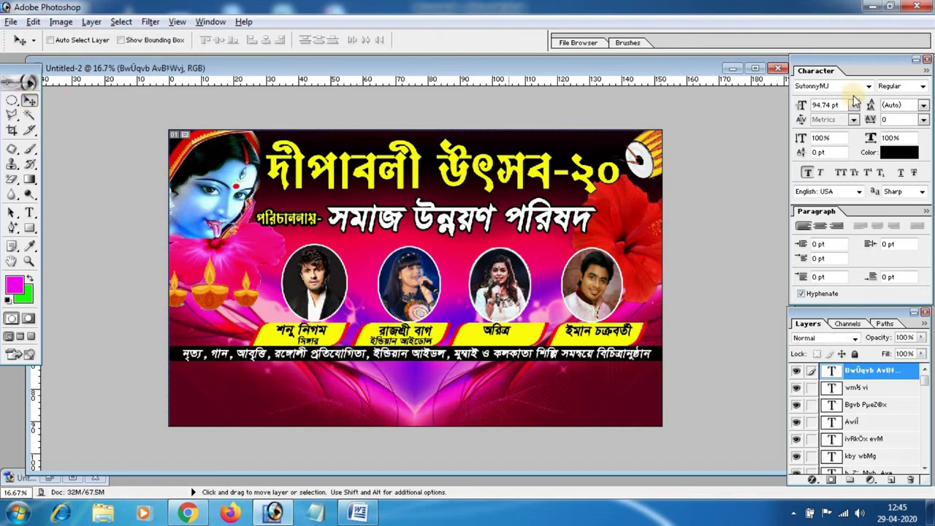
Colour the ইন্ডিয়ান আইডেল caption blue (0600FE).
click(901, 152)
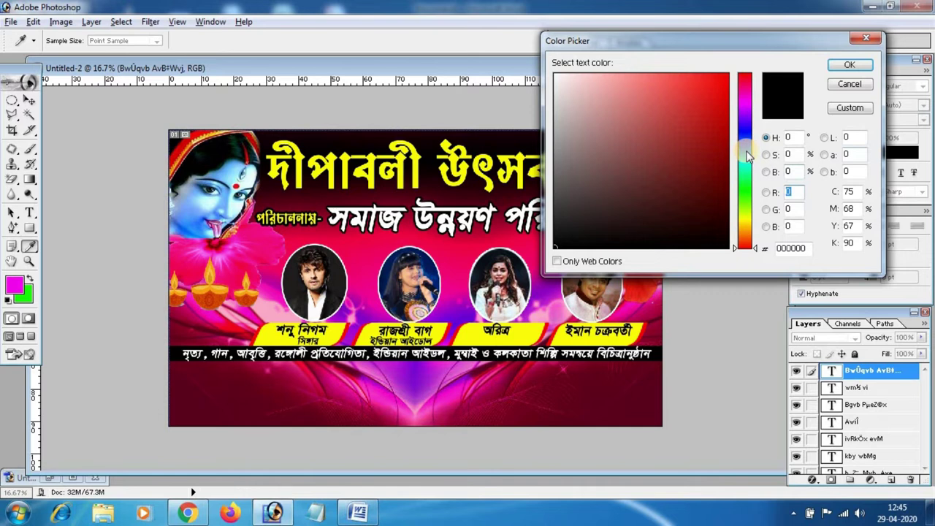
click(745, 123)
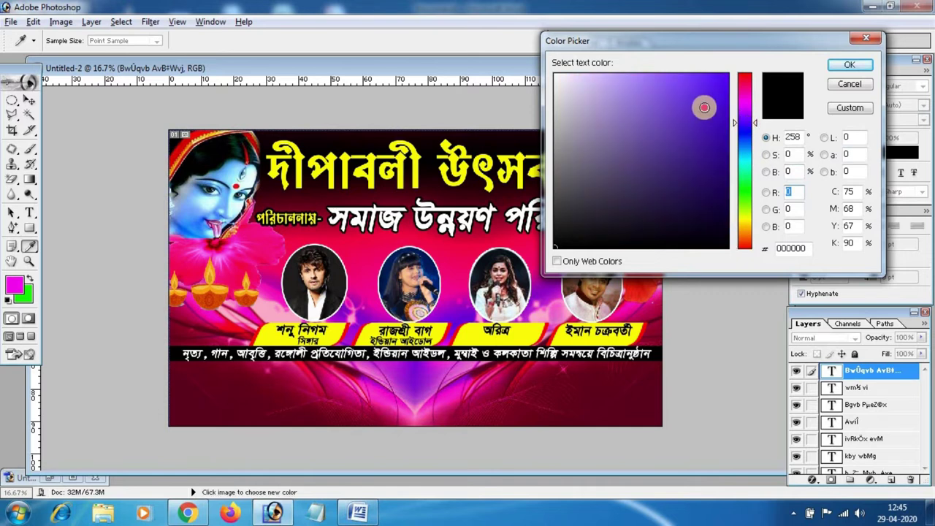
click(731, 75)
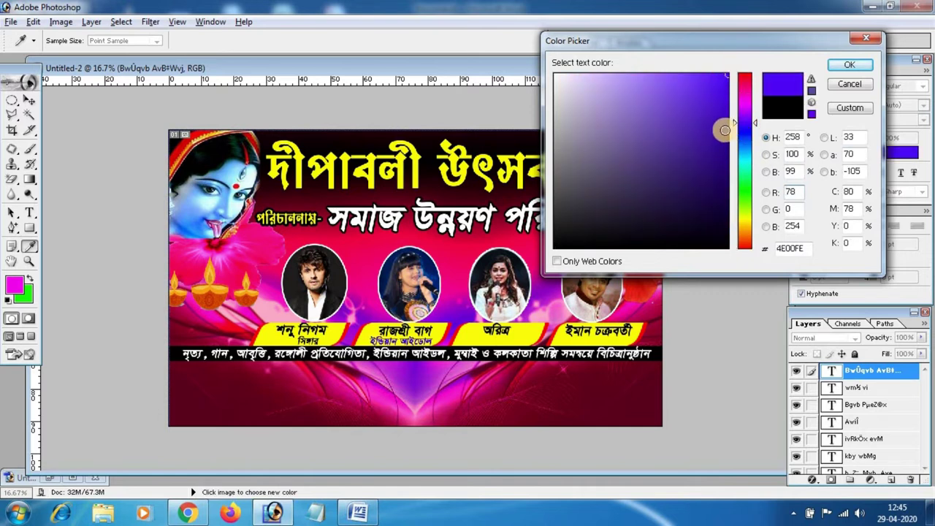
click(745, 131)
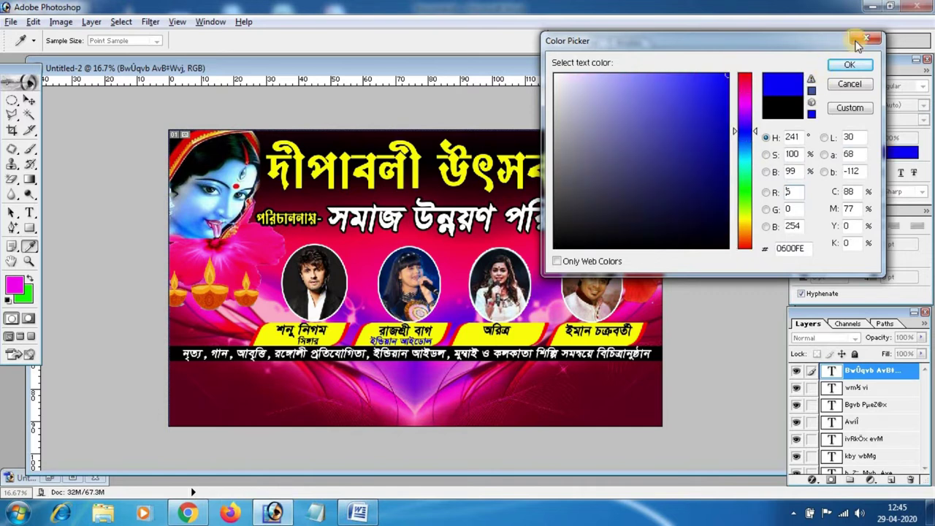
click(849, 65)
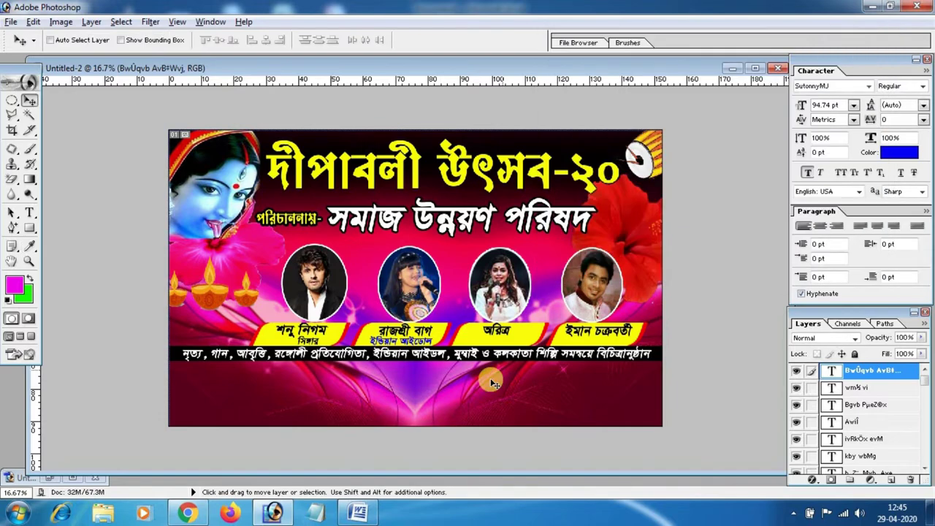
Copy the এ্যালবাম সিঙ্গার line from the Word notes.
key(alt+Tab)
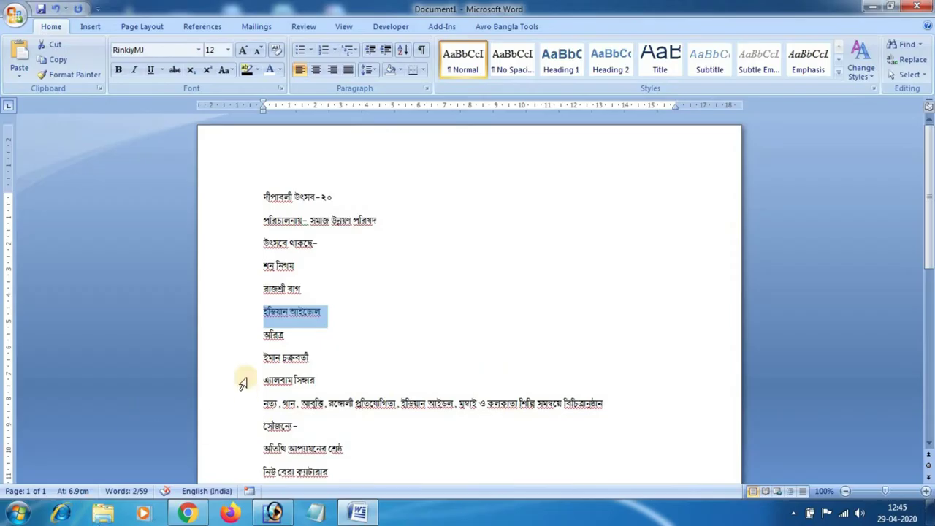
drag(263, 382, 317, 381)
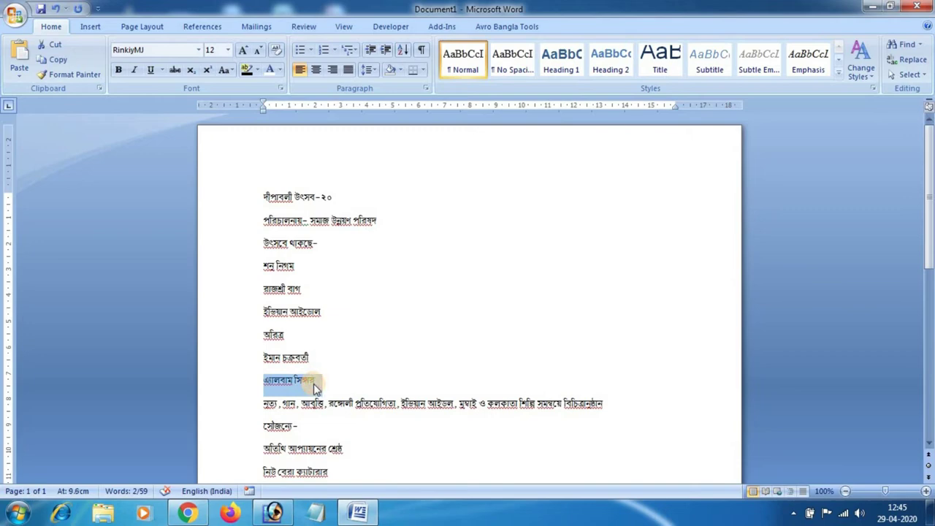
key(alt+Tab)
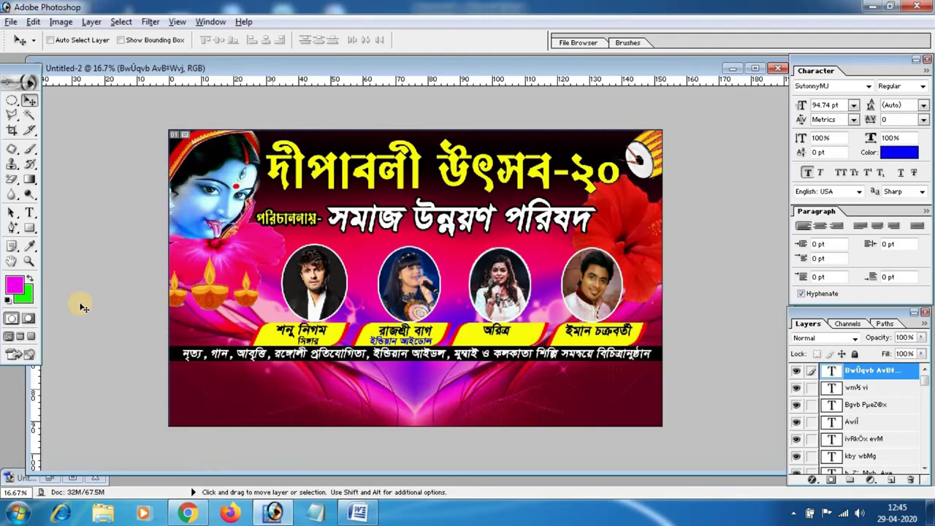
Recolour the সিঙ্গার caption under the first singer pure blue (0000FF).
click(30, 211)
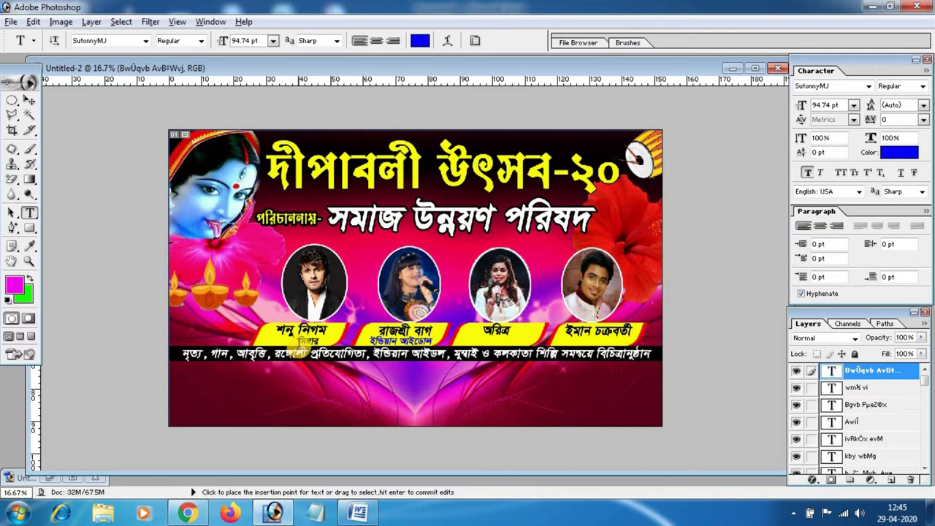
click(306, 341)
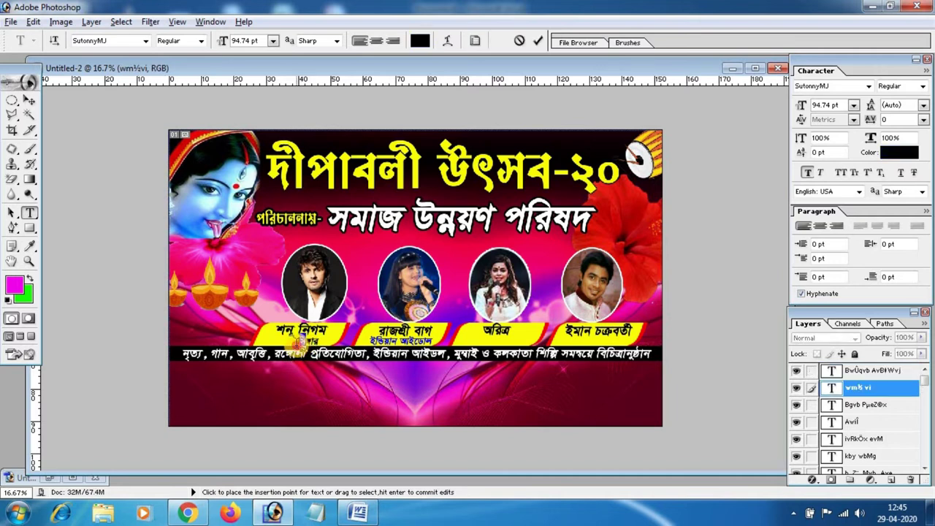
drag(297, 340, 318, 340)
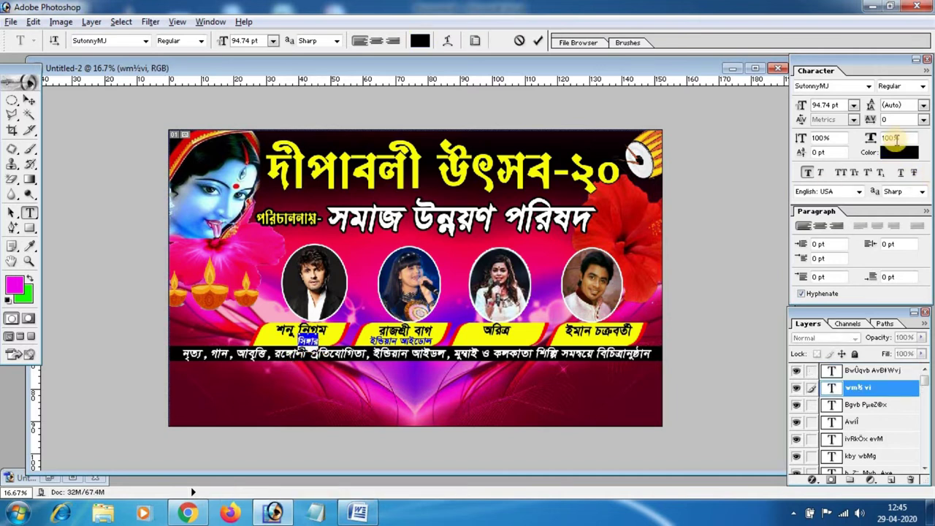
click(898, 155)
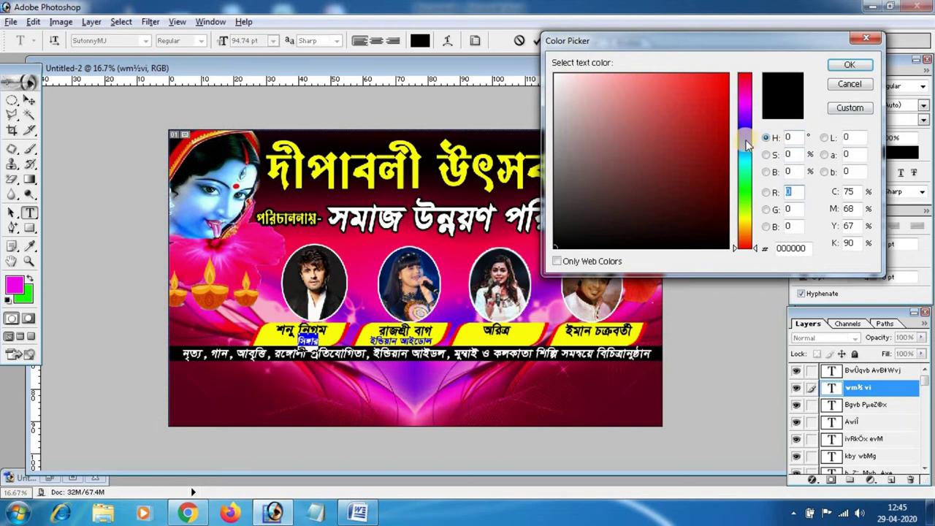
click(745, 133)
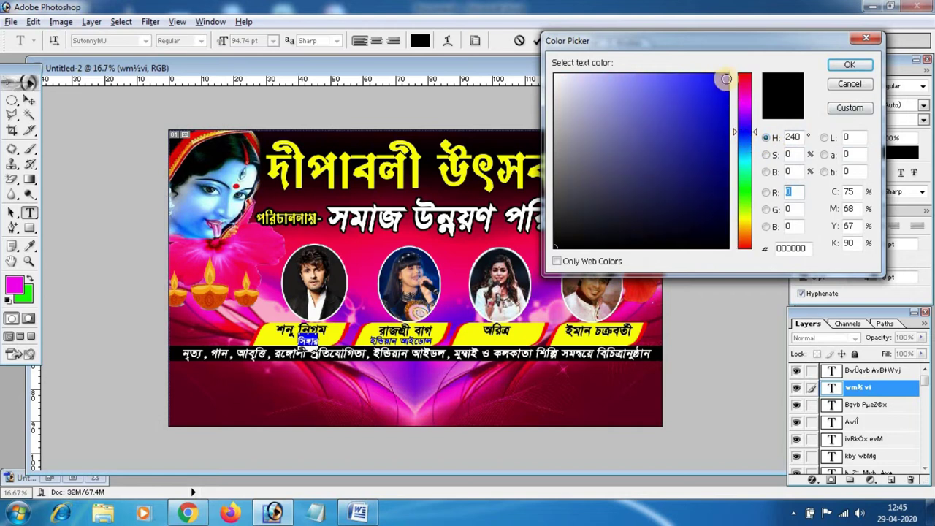
click(727, 74)
click(852, 66)
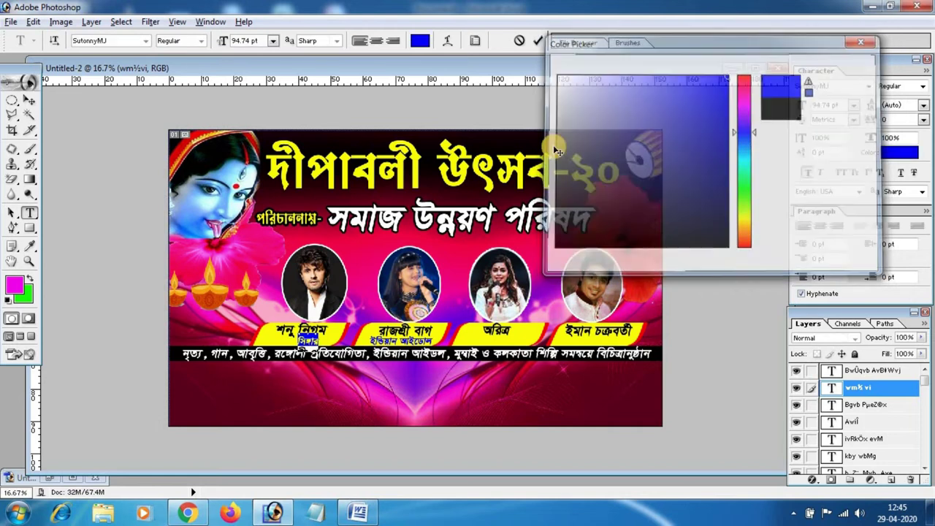
click(28, 102)
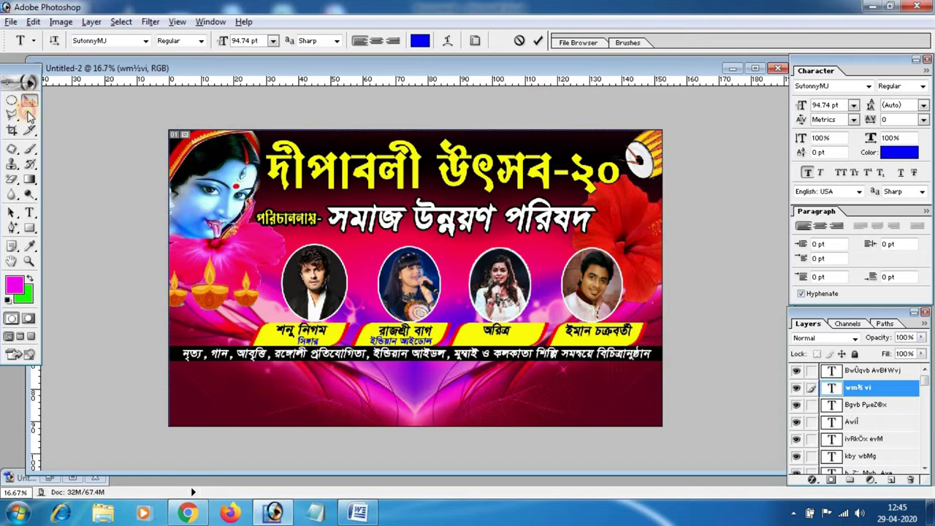
Add the এ্যালবাম সিঙ্গার caption beneath the third singer's tab.
click(29, 211)
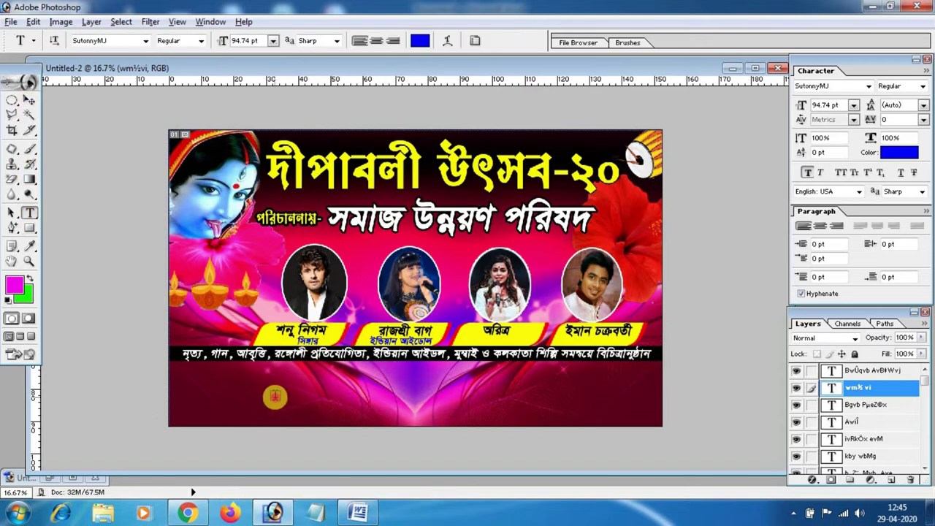
click(275, 395)
drag(321, 398, 502, 362)
text(এ্যালবাম সিঙ্গার)
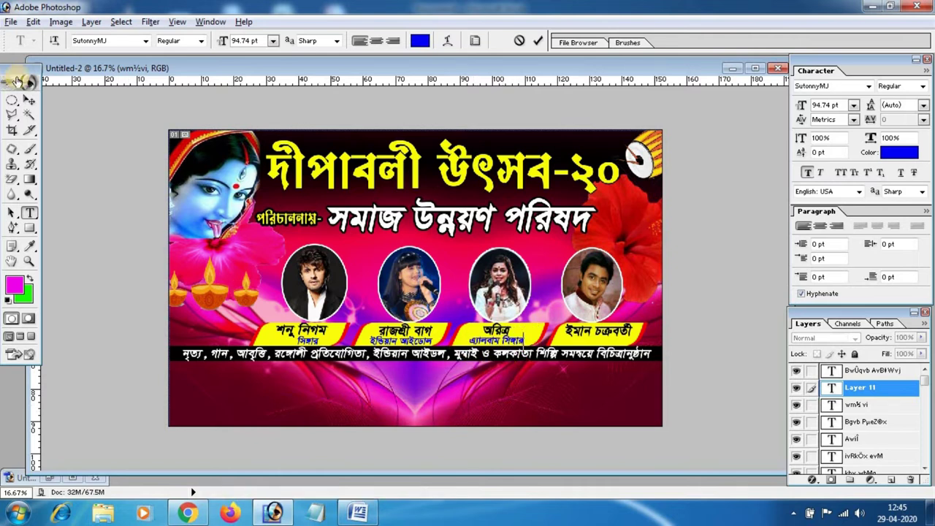
Paste another এ্যালবাম সিঙ্গার caption beneath the fourth singer's tab.
click(28, 102)
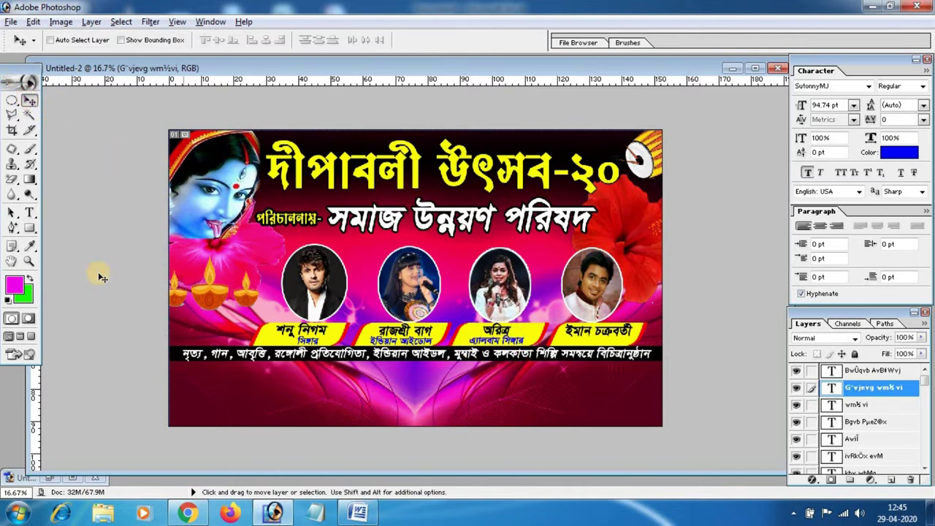
click(29, 211)
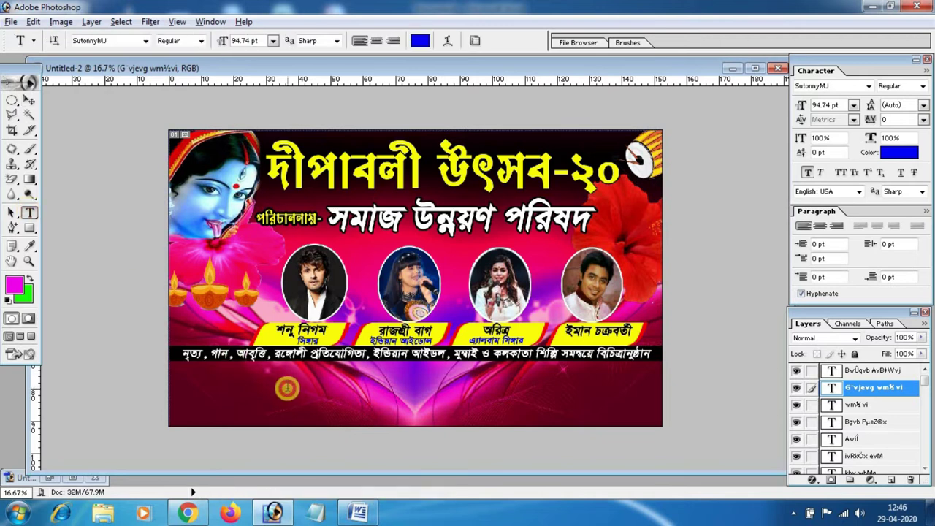
click(287, 388)
key(ctrl+v)
drag(281, 393, 565, 350)
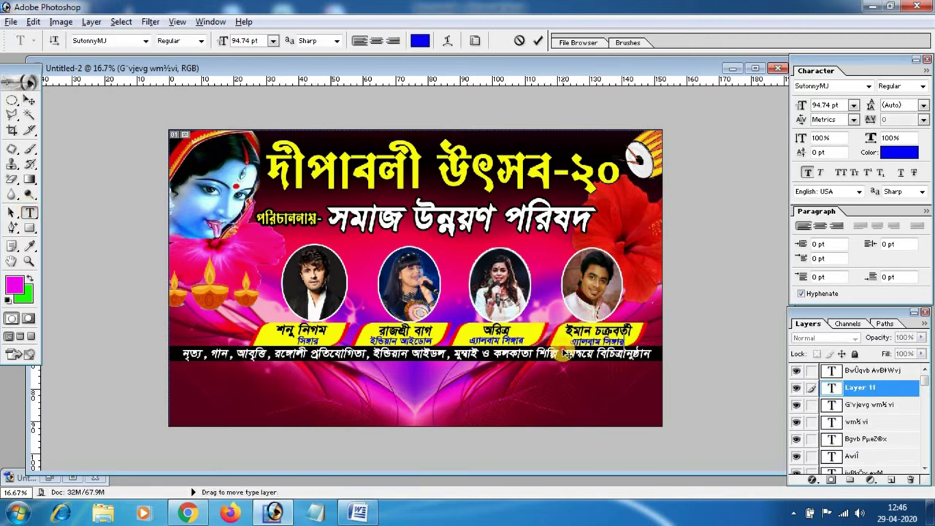
click(30, 100)
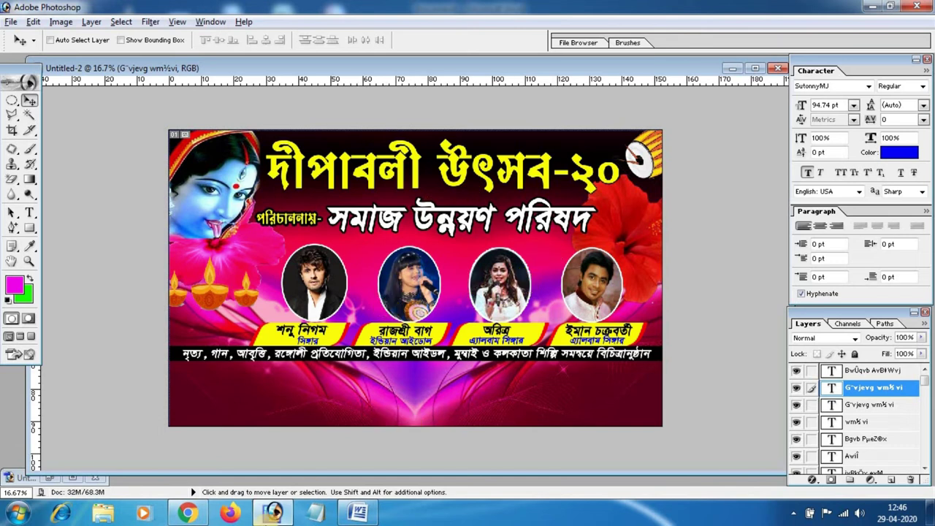
Select the উৎসবে থাকছে- line in the Word notes document.
click(358, 514)
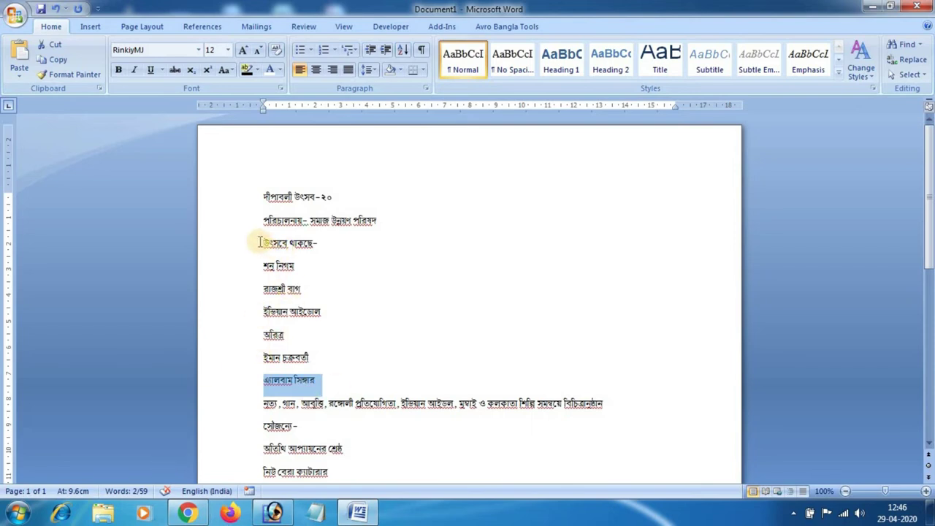
drag(267, 241, 303, 243)
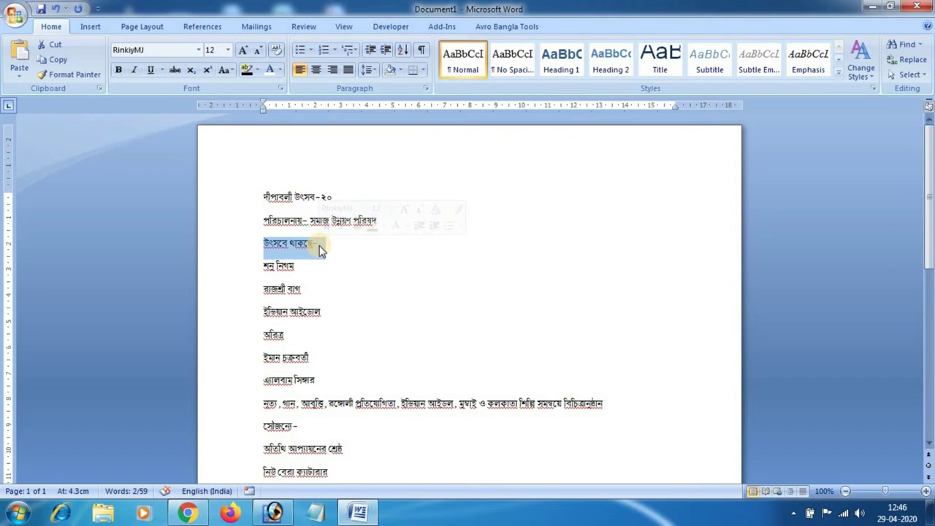
Paste the উৎসবে থাকছে- text as a new caption left of the first name tab.
key(alt+Tab)
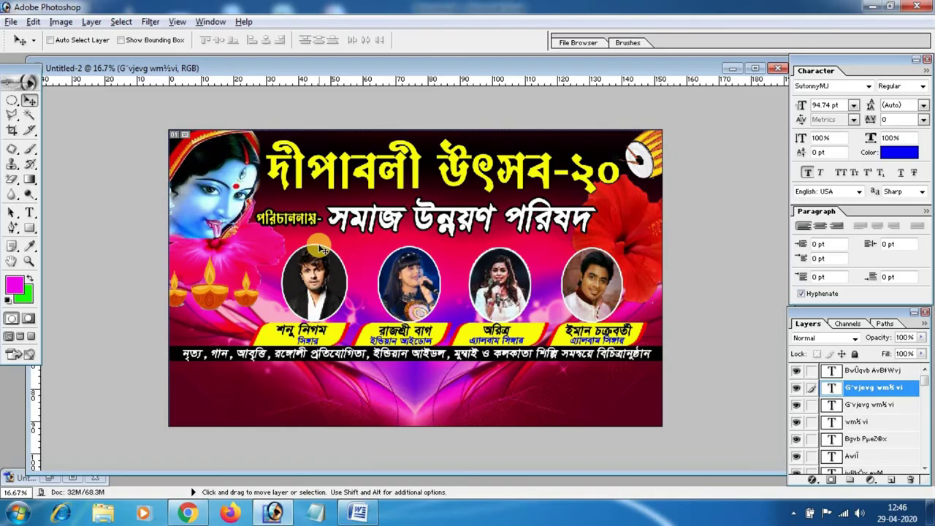
click(30, 211)
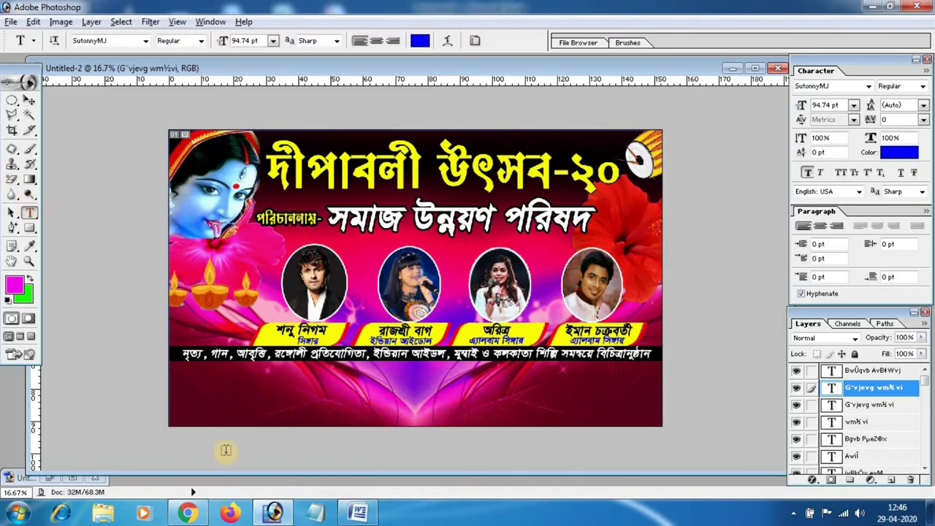
click(193, 358)
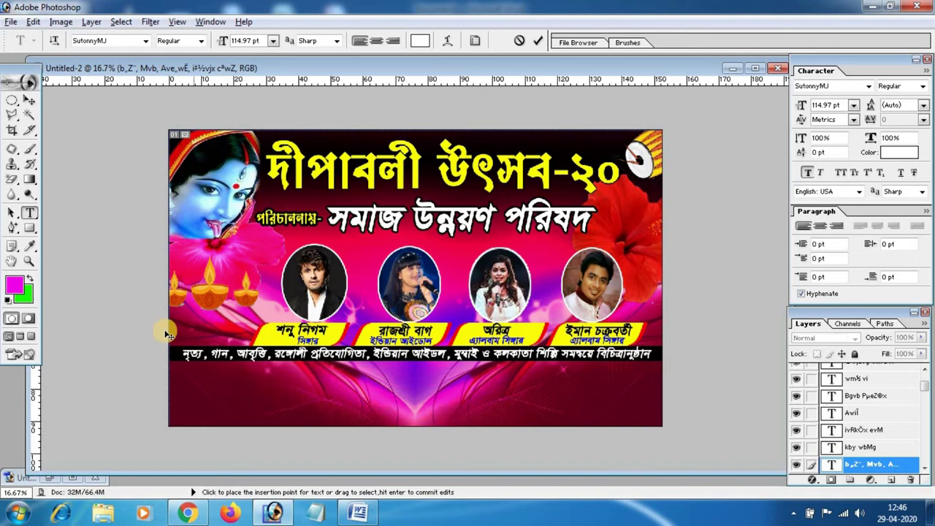
click(28, 102)
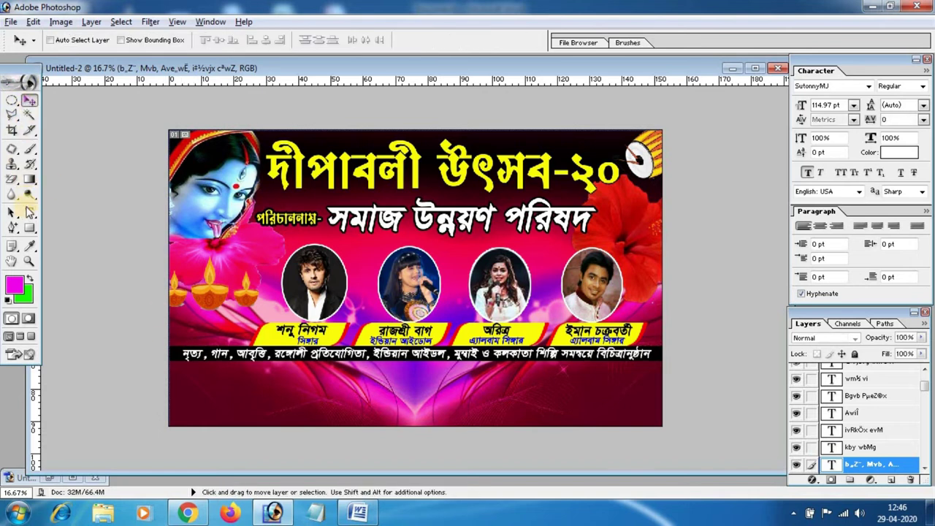
click(30, 212)
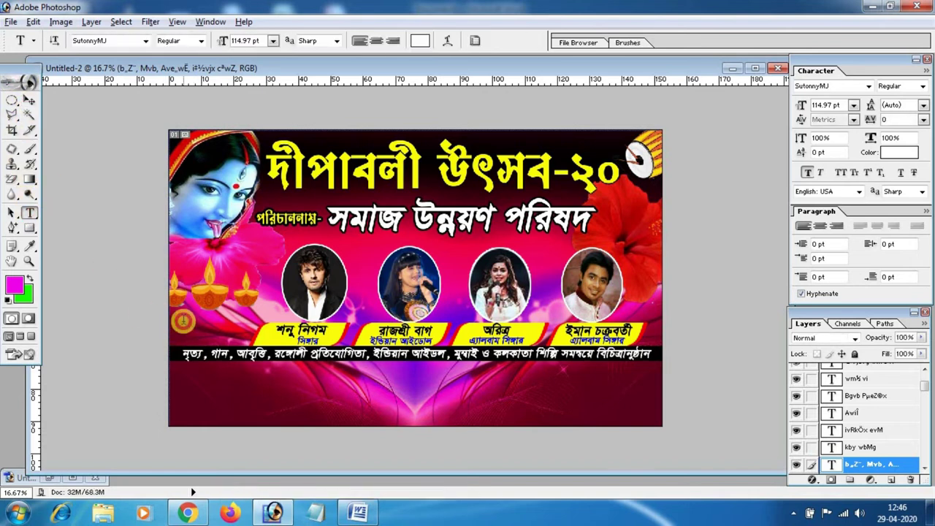
click(182, 318)
key(ctrl+v)
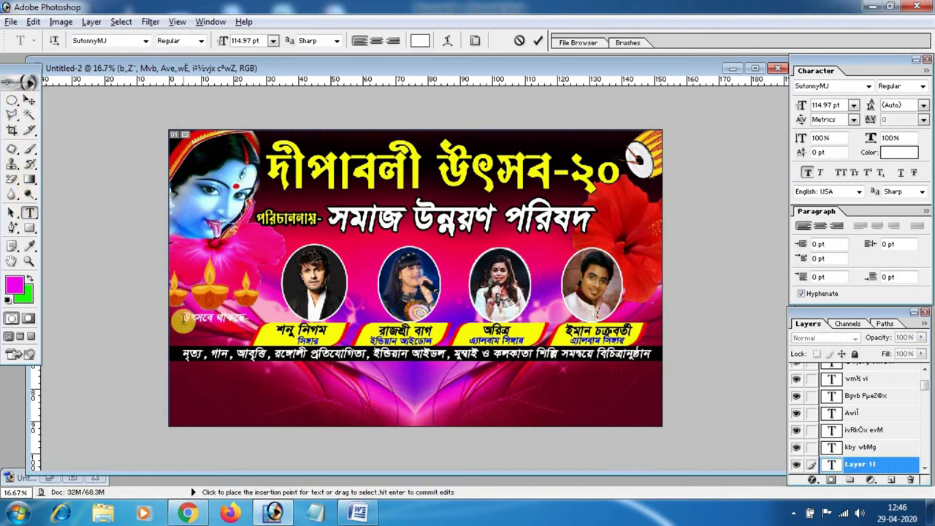
drag(185, 317, 260, 301)
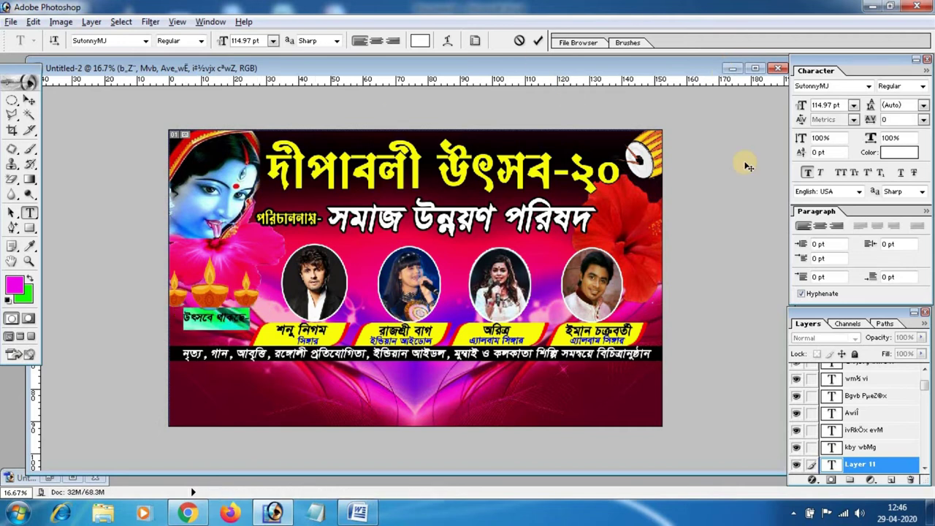
Colour the উৎসবে থাকছে- caption bright yellow and nudge it slightly left and down.
click(904, 153)
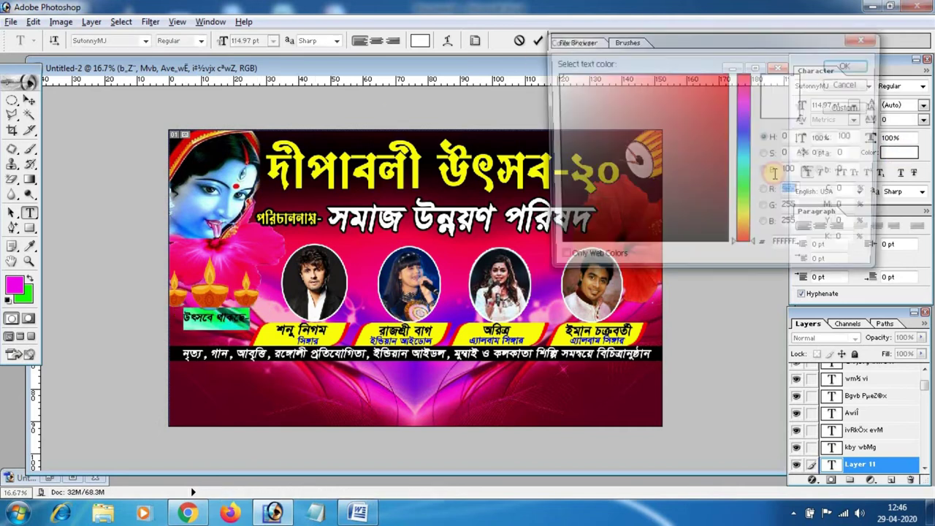
click(747, 219)
drag(718, 74, 731, 66)
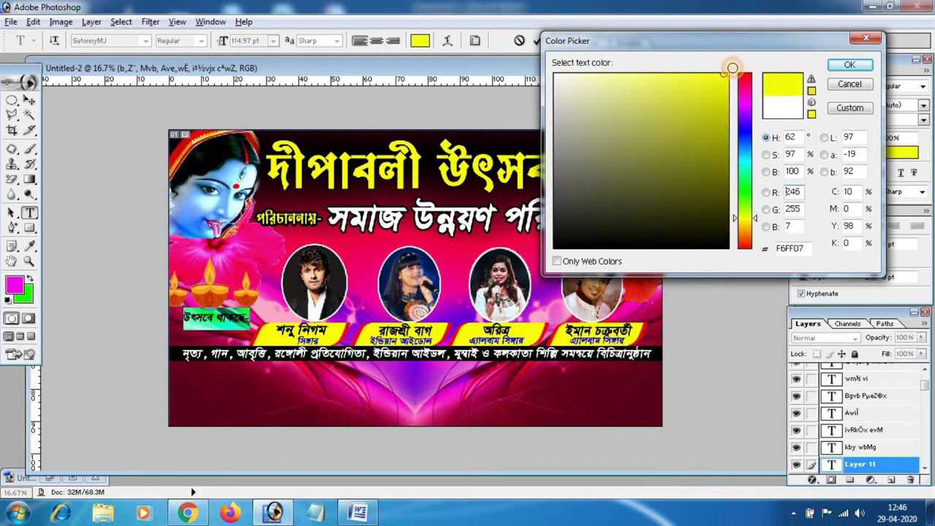
click(847, 65)
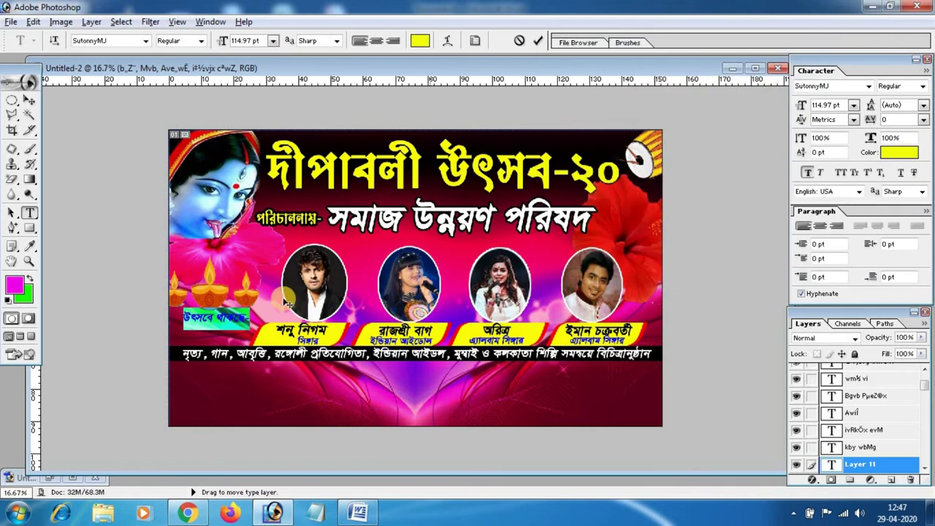
click(217, 326)
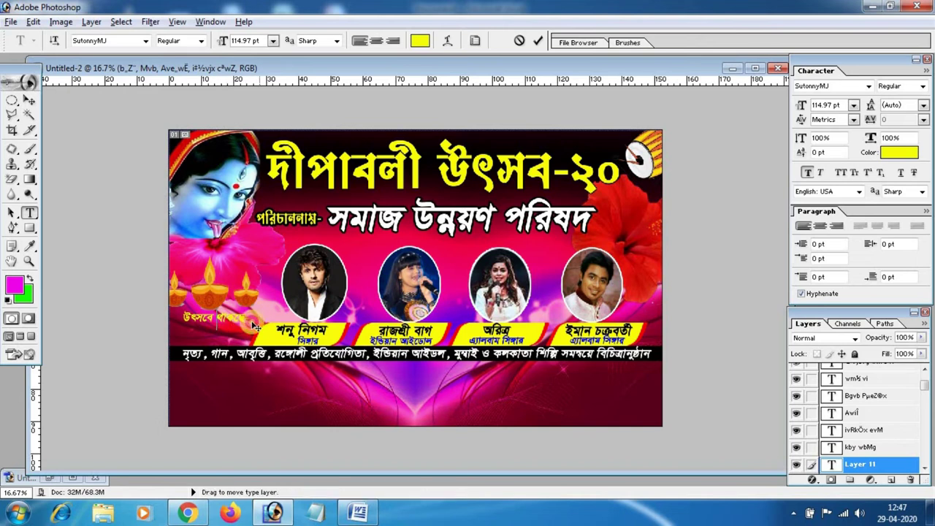
drag(254, 326, 251, 338)
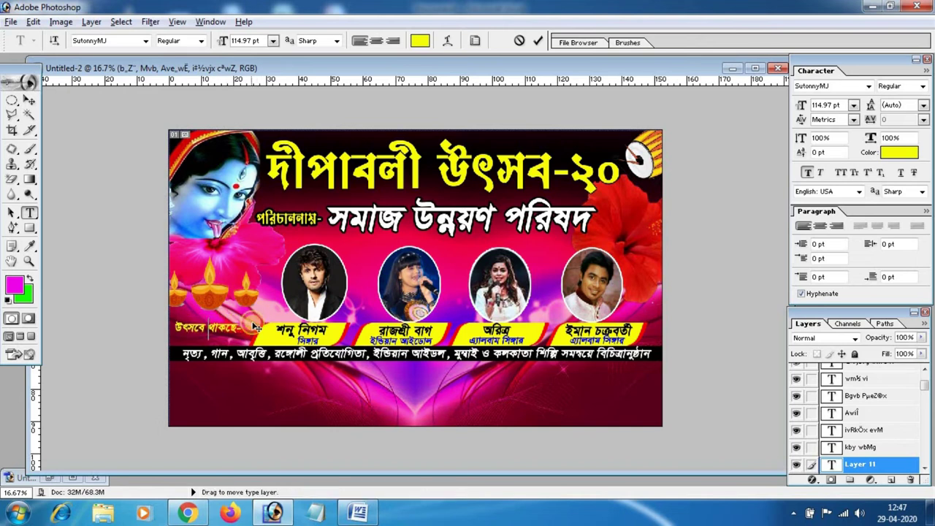
click(28, 101)
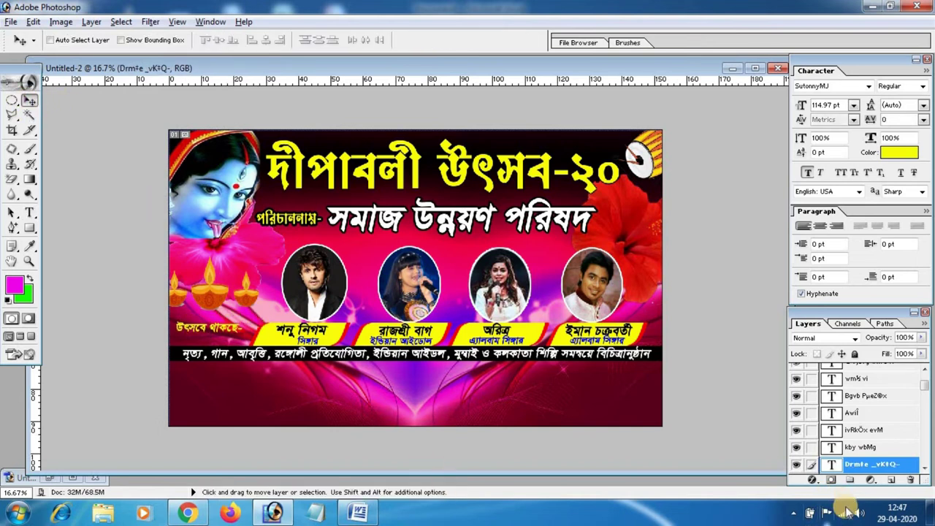
Outline the উৎসবে থাকছে- caption with a black 24 px stroke and nudge it lower.
click(811, 480)
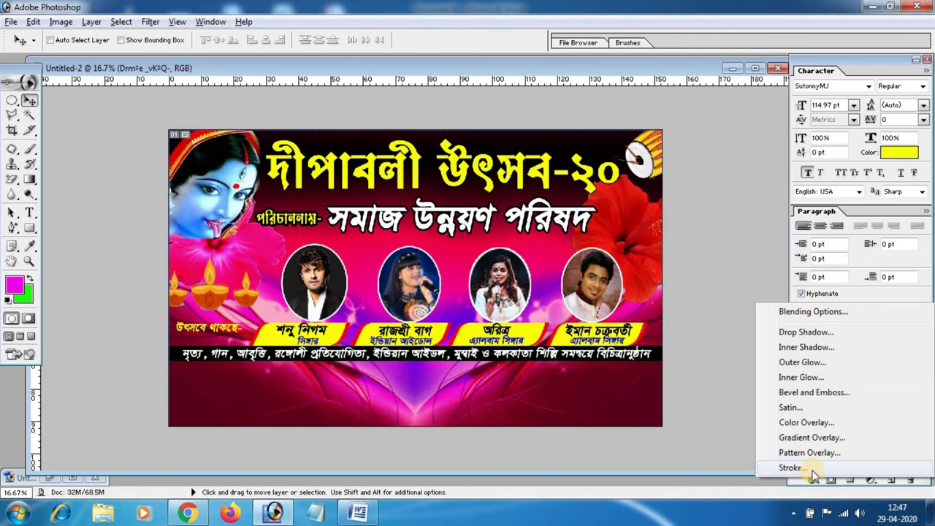
click(809, 469)
click(288, 211)
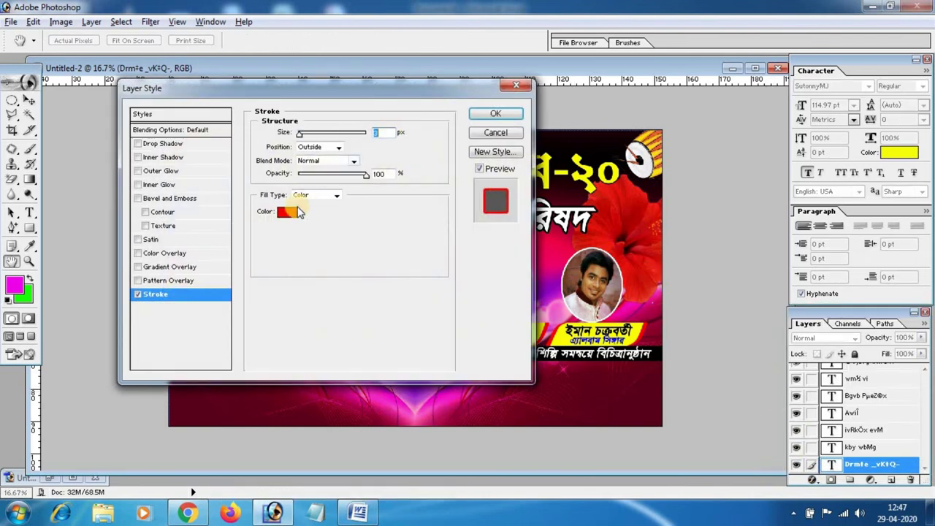
drag(686, 211, 739, 317)
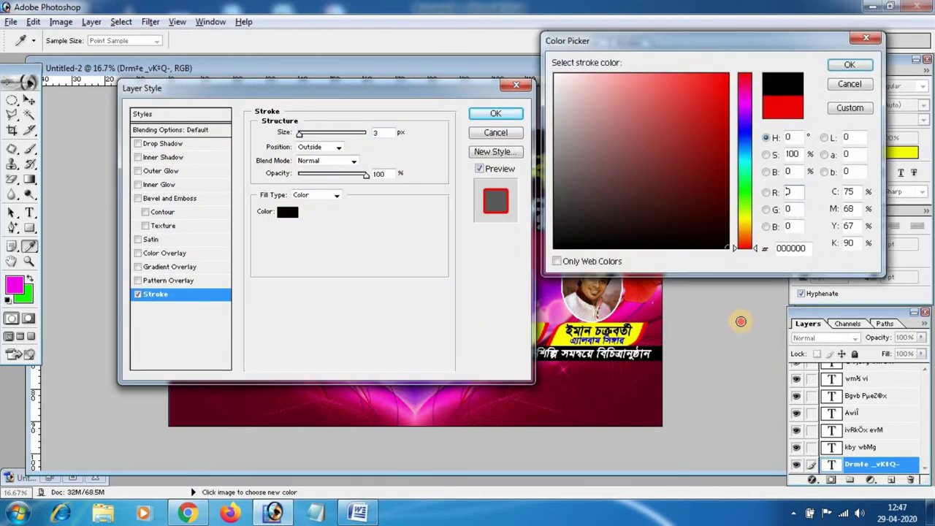
click(850, 65)
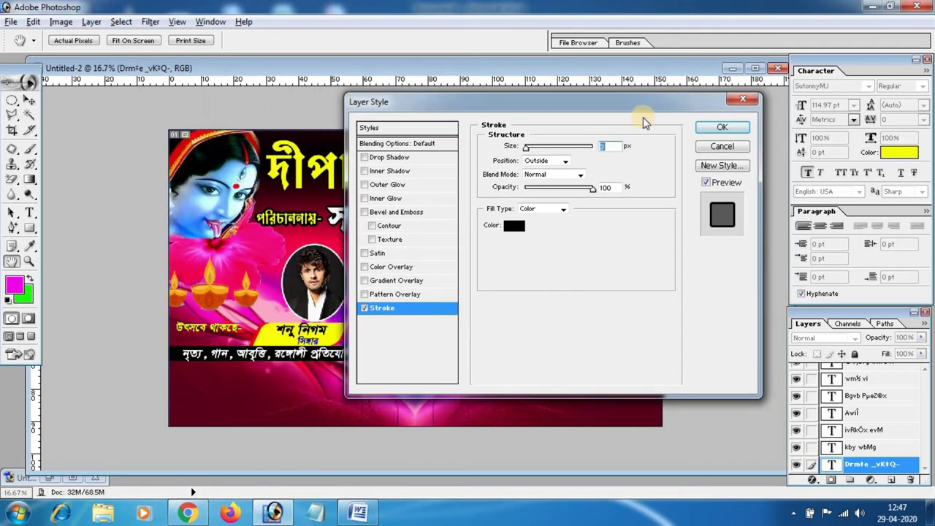
drag(531, 149, 536, 152)
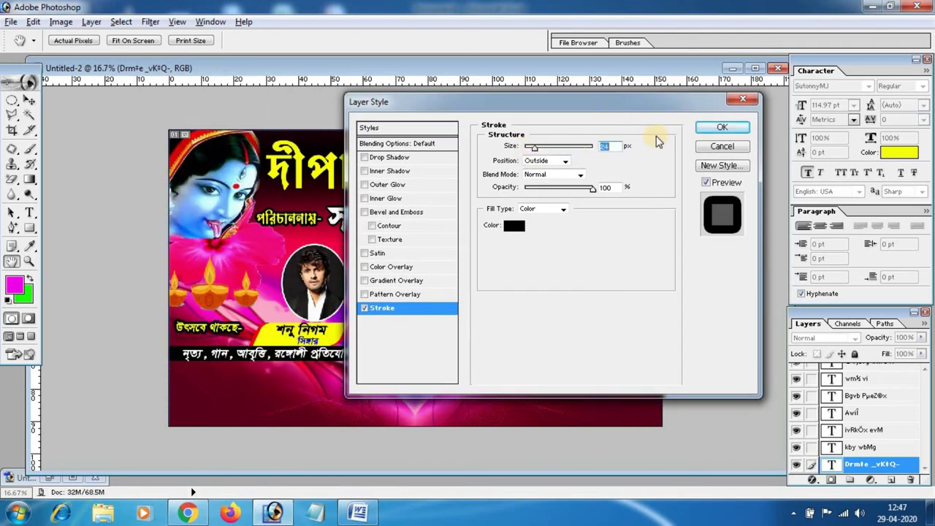
click(719, 128)
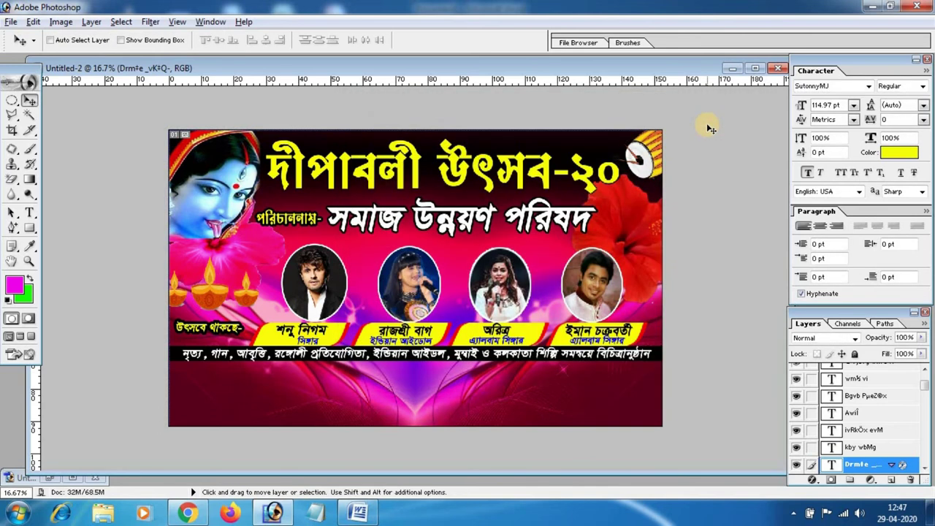
drag(233, 328, 234, 335)
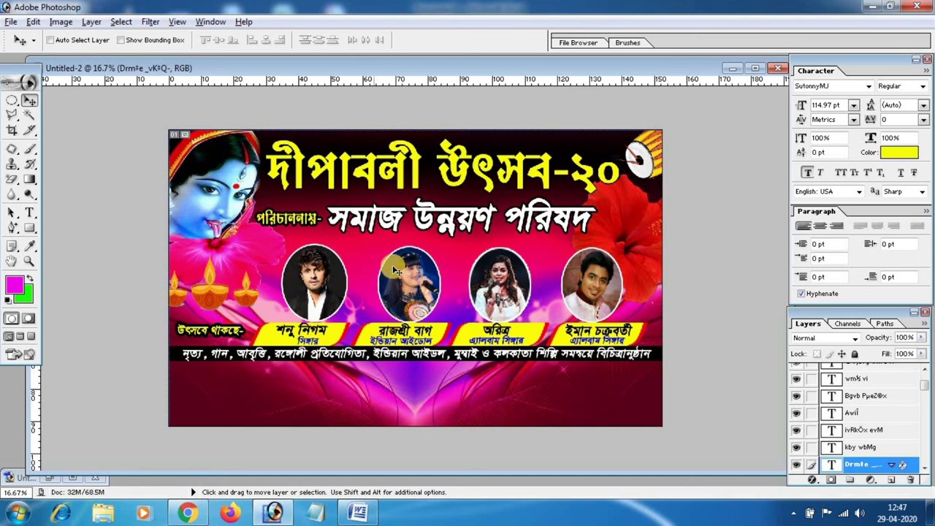
Open fireworks-seamless-vector-959286.jpg from the Ganesha folder.
double_click(10, 431)
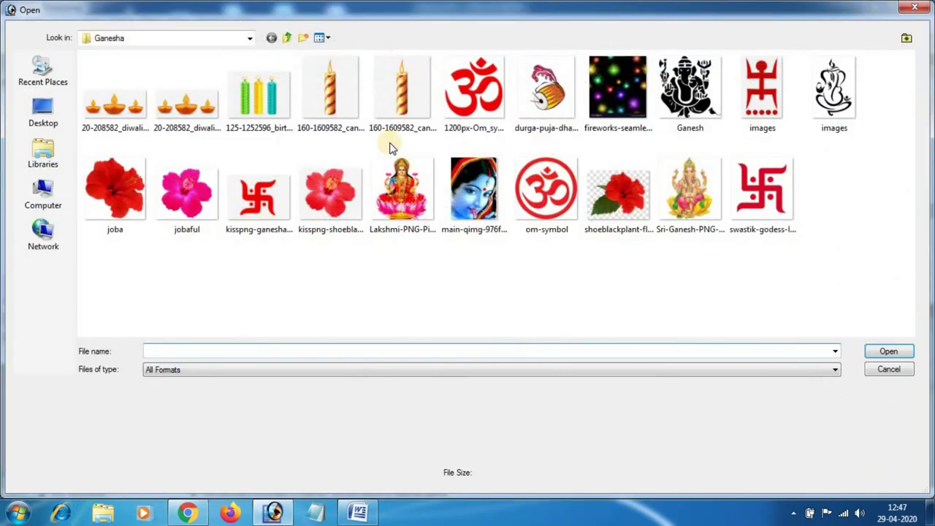
click(291, 38)
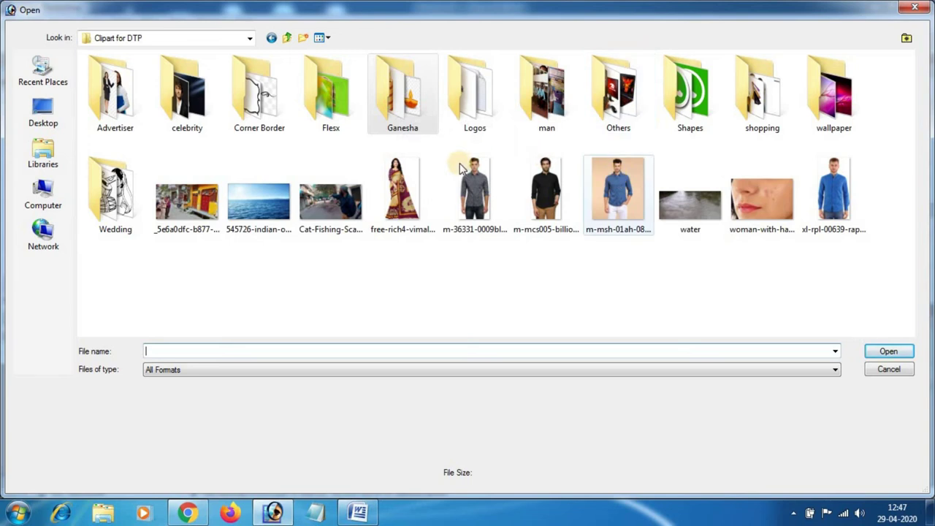
click(406, 132)
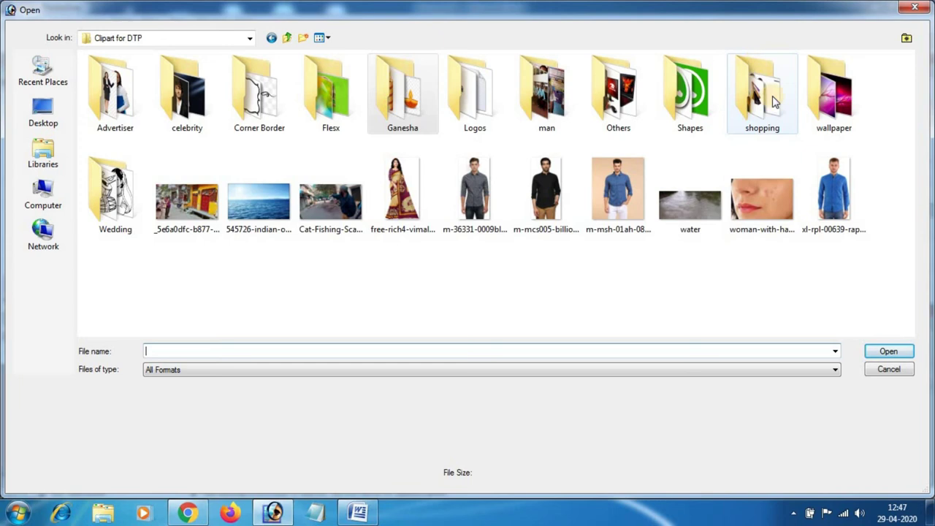
double_click(835, 109)
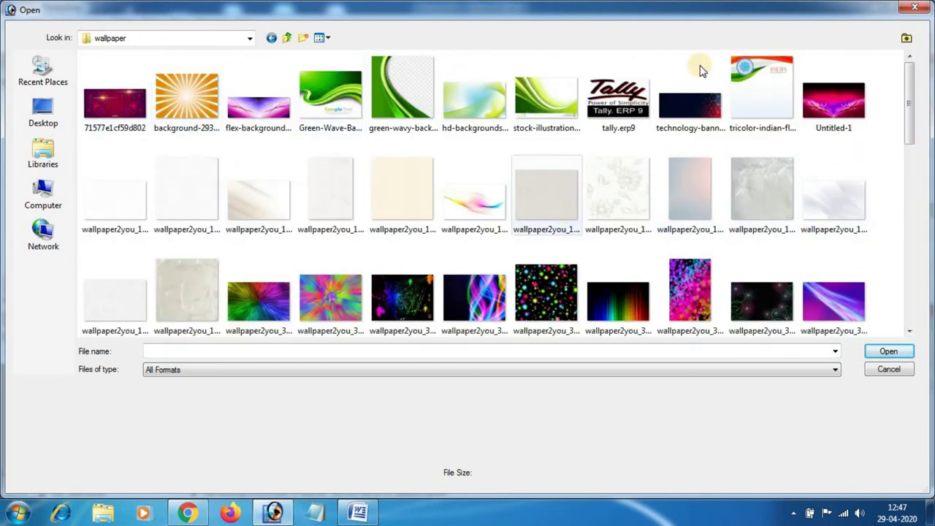
mouse_move(909, 98)
mouse_down()
mouse_move(917, 329)
mouse_move(904, 80)
mouse_up()
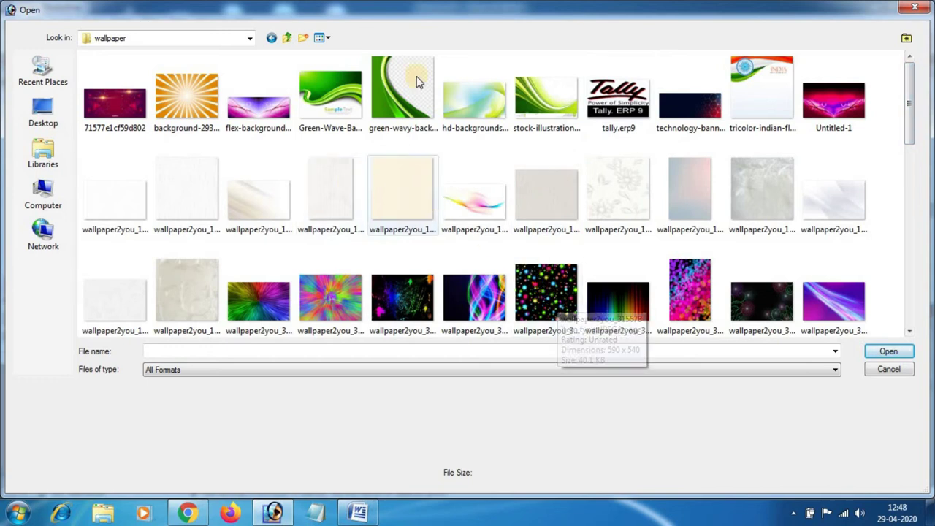
click(289, 40)
double_click(397, 117)
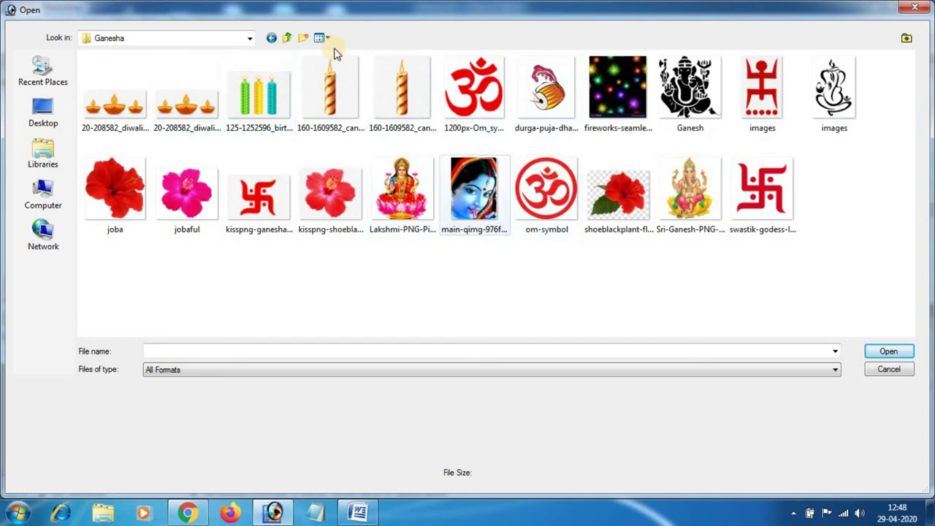
click(617, 87)
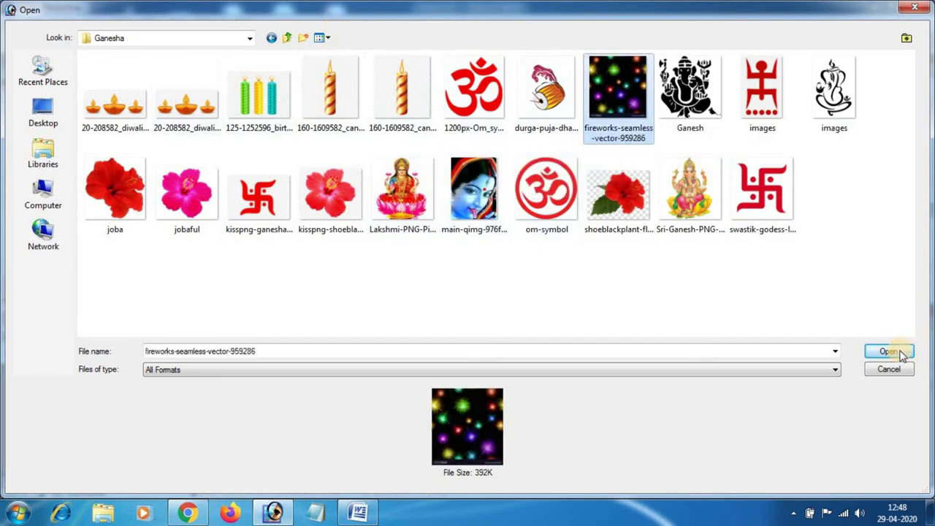
click(898, 350)
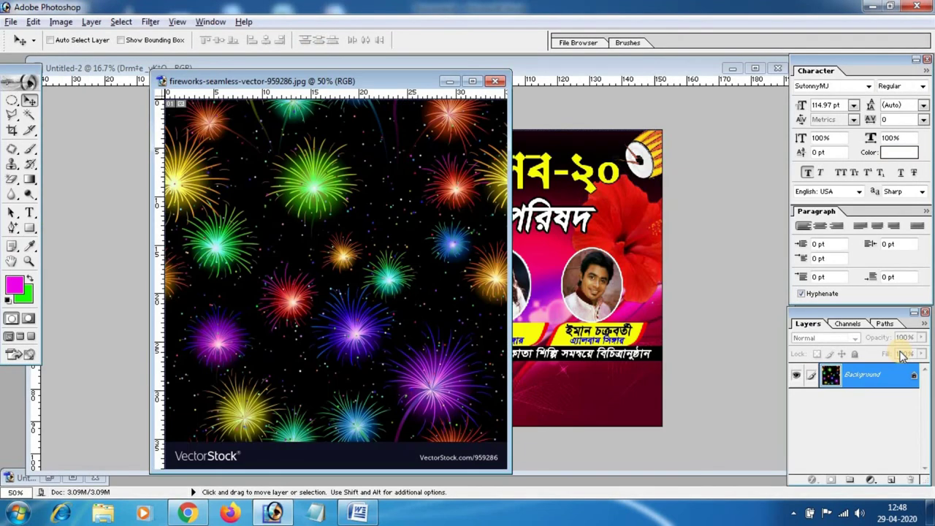
Sample a green firework in the fireworks image as the Clone Stamp source.
click(11, 168)
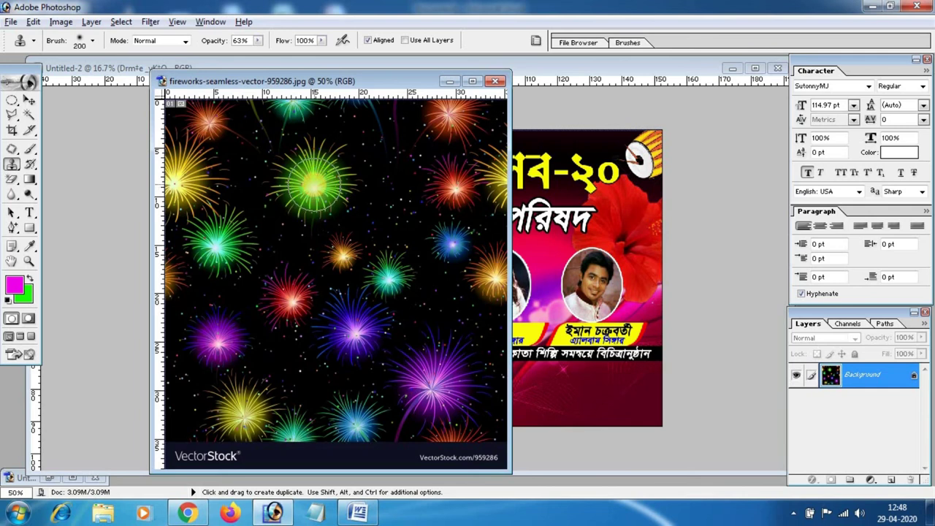
key(alt)
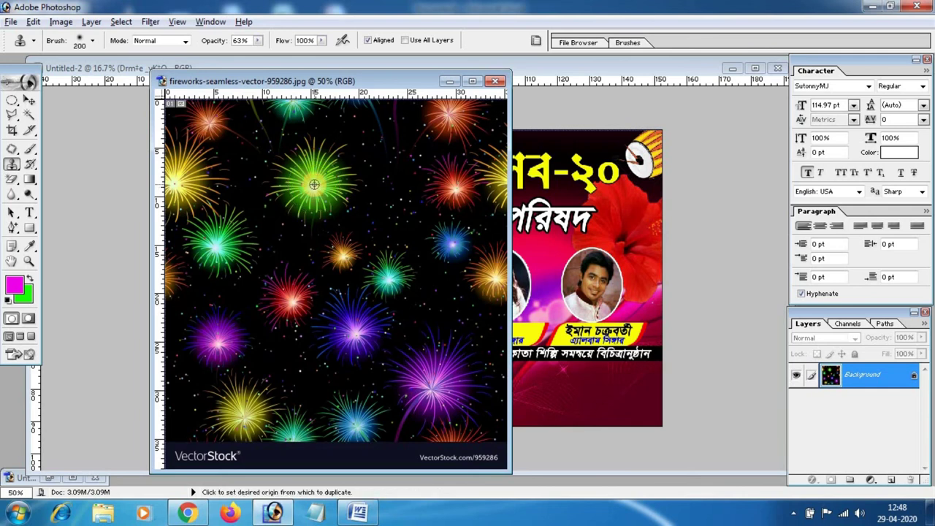
alt+click(314, 185)
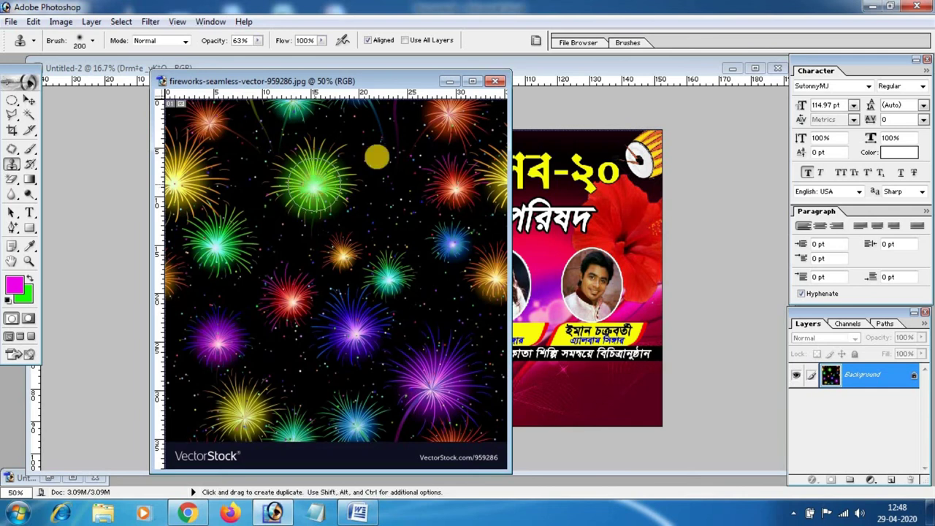
Bring the banner forward and make Layer 1 the working layer.
click(610, 120)
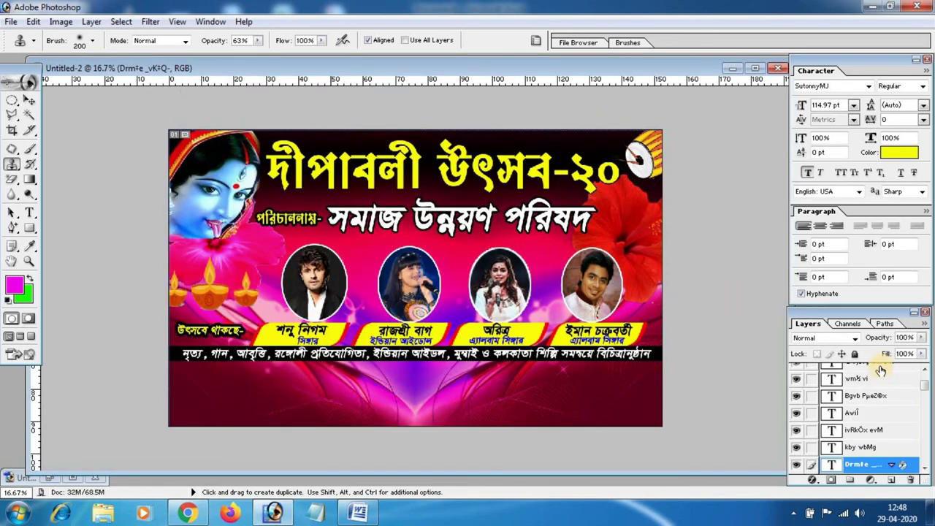
mouse_move(924, 391)
mouse_down()
mouse_move(926, 467)
mouse_move(873, 461)
mouse_up()
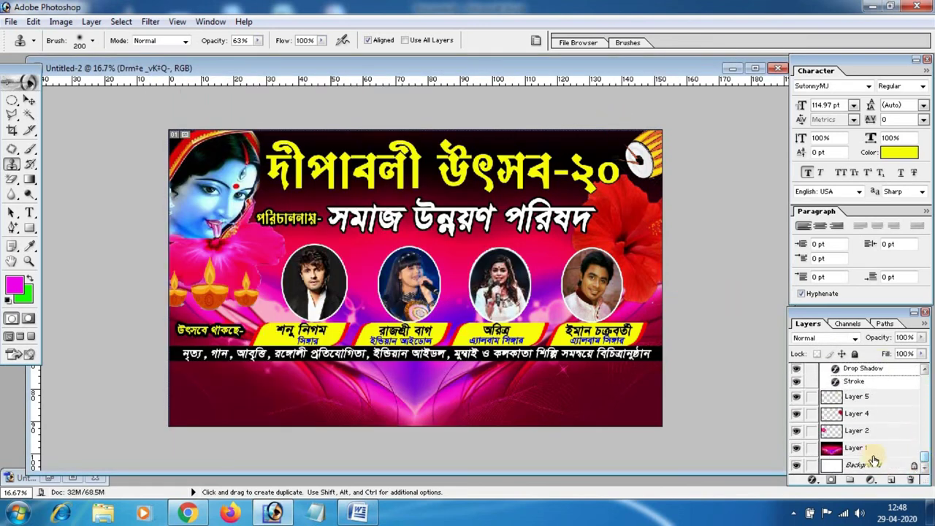
click(861, 448)
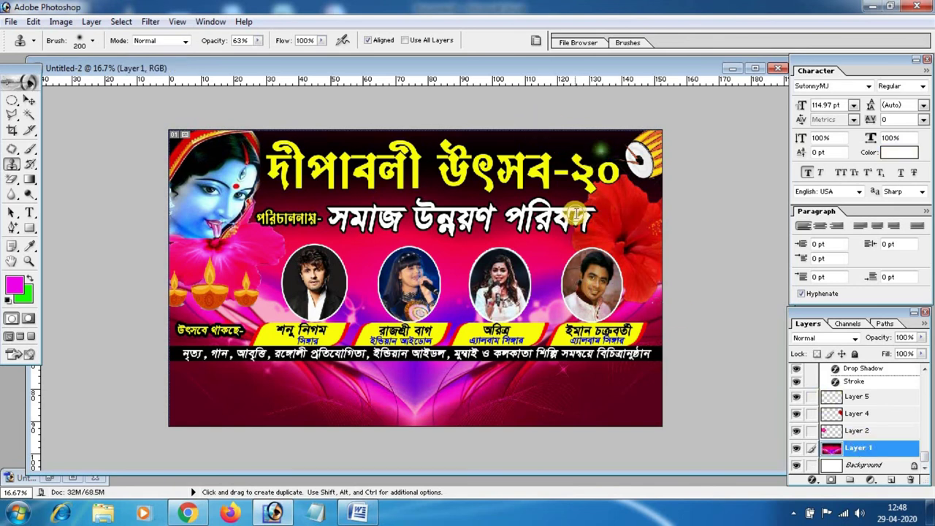
key(alt+Tab)
key(alt+Tab)
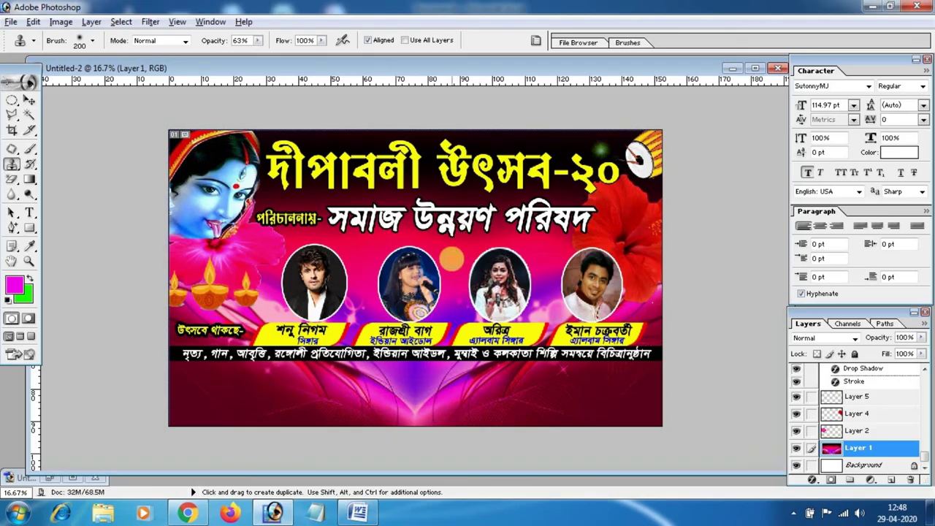
key(alt+Tab)
key(alt+Tab)
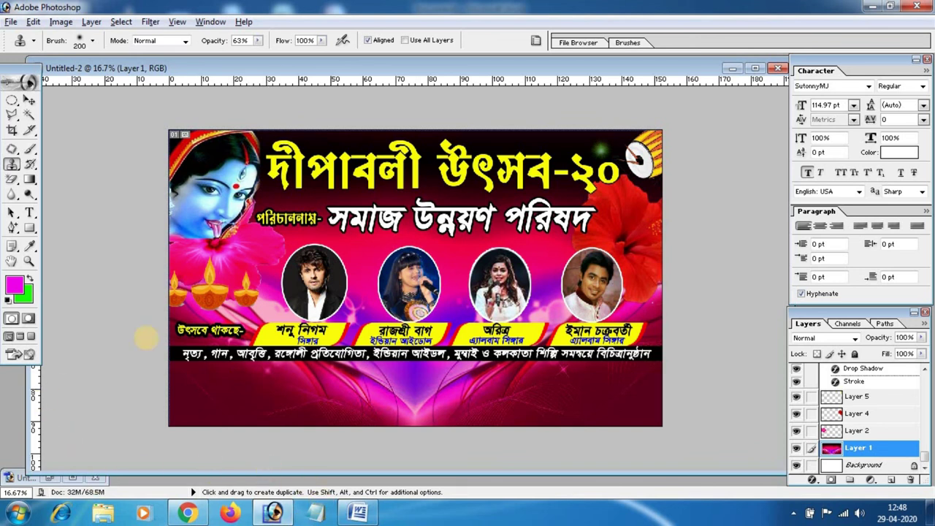
Close the diwali lamp image, shift the fireworks window left, and undo a test clone.
double_click(28, 60)
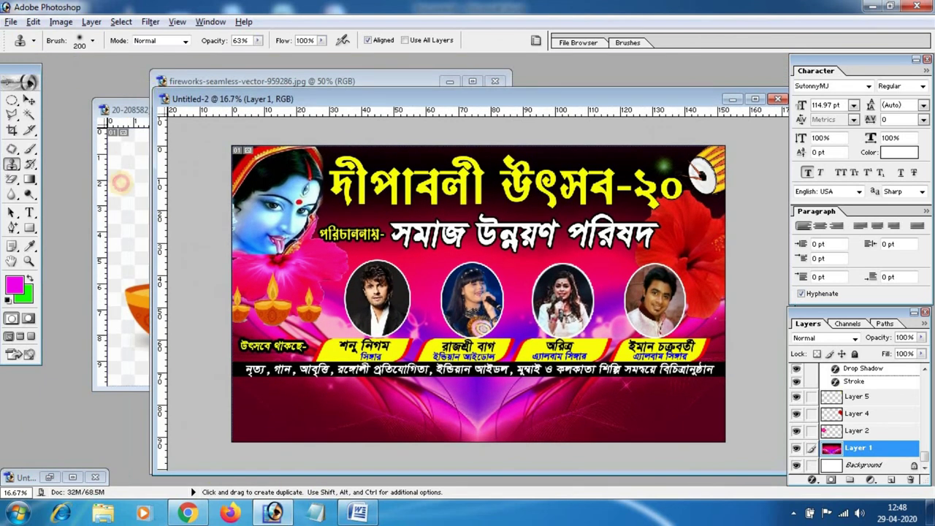
click(120, 183)
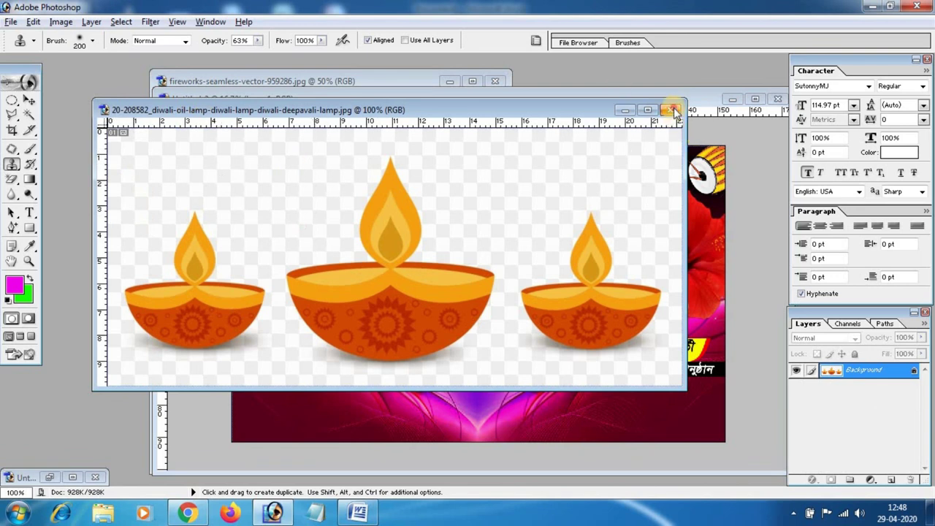
click(672, 110)
click(339, 84)
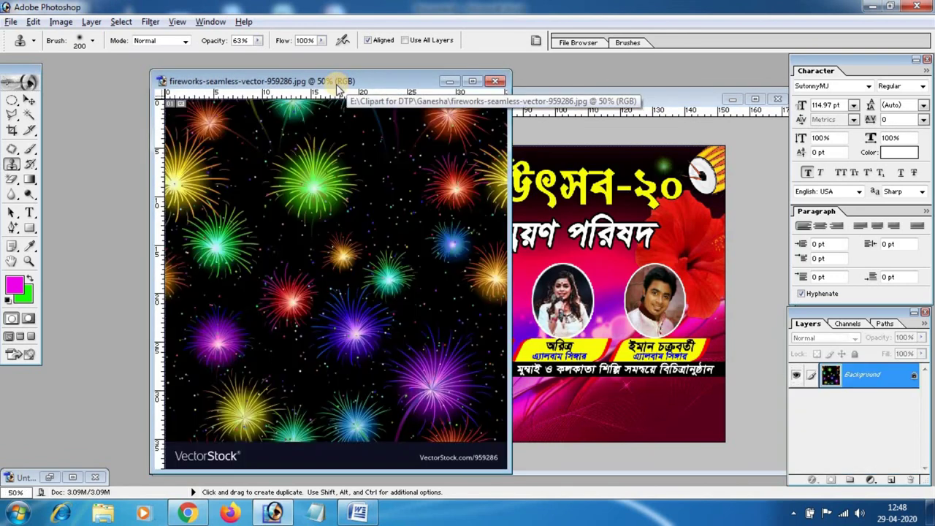
drag(340, 84, 259, 98)
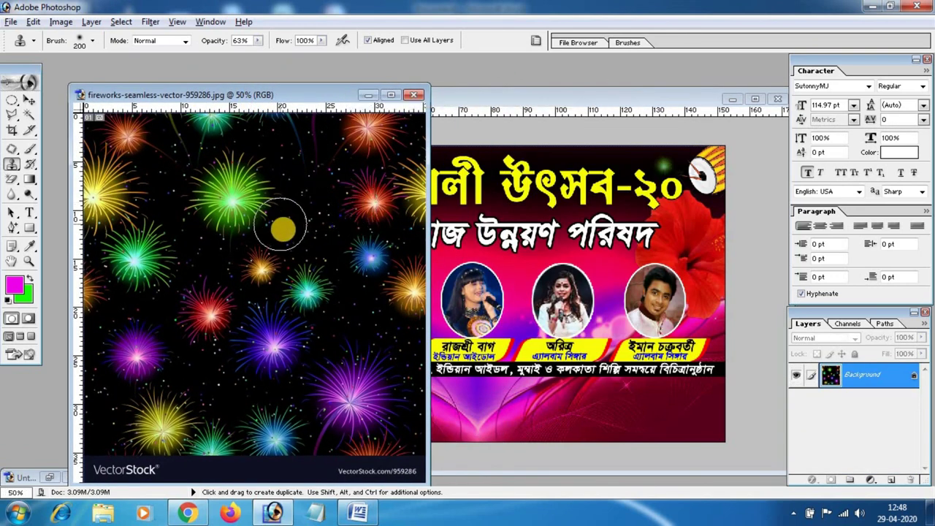
click(379, 196)
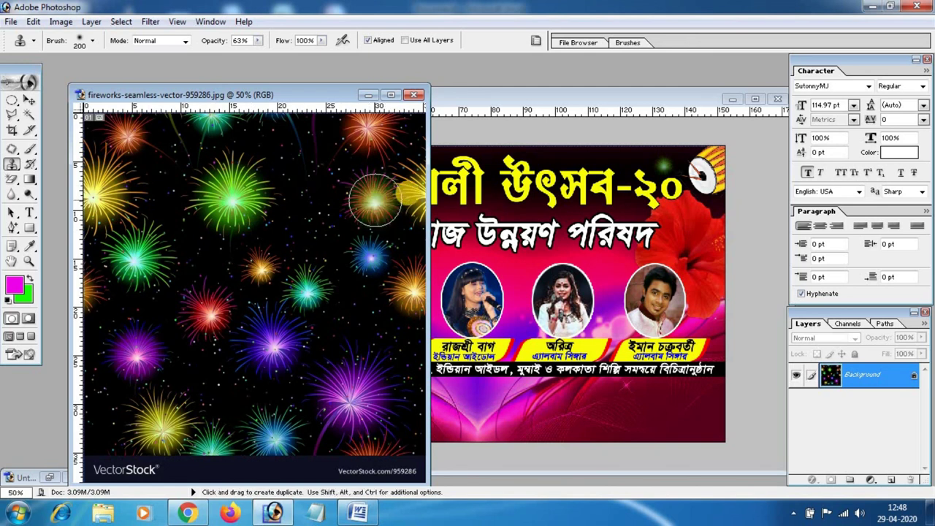
key(ctrl+z)
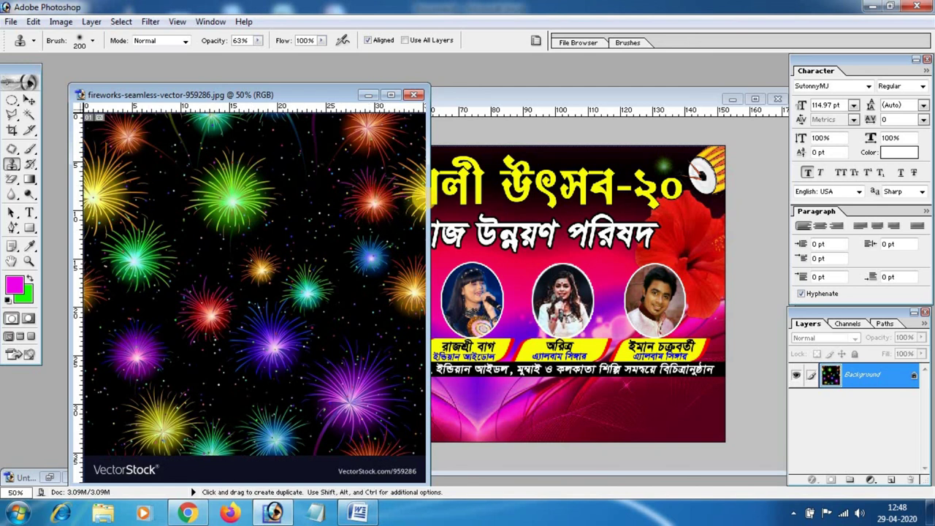
Resample a purple firework as the clone source while alternating between fireworks and banner.
click(624, 164)
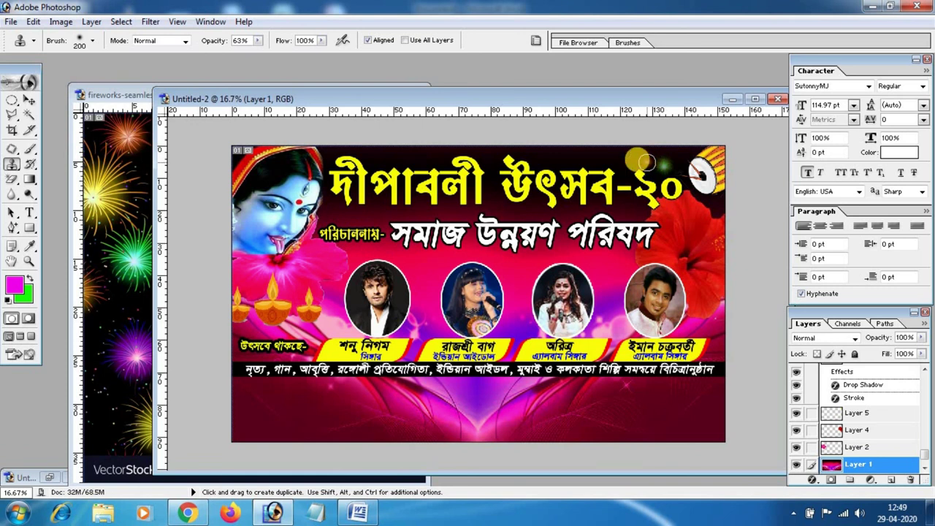
click(102, 181)
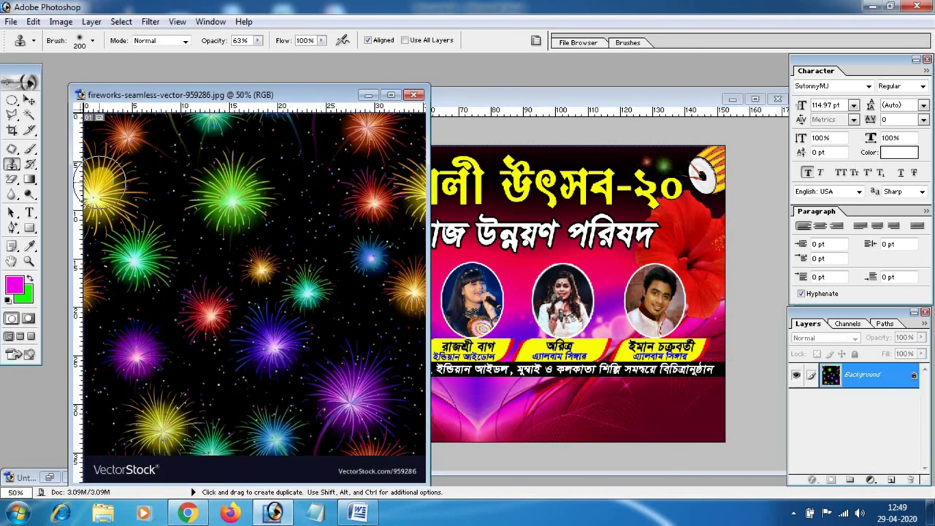
click(681, 154)
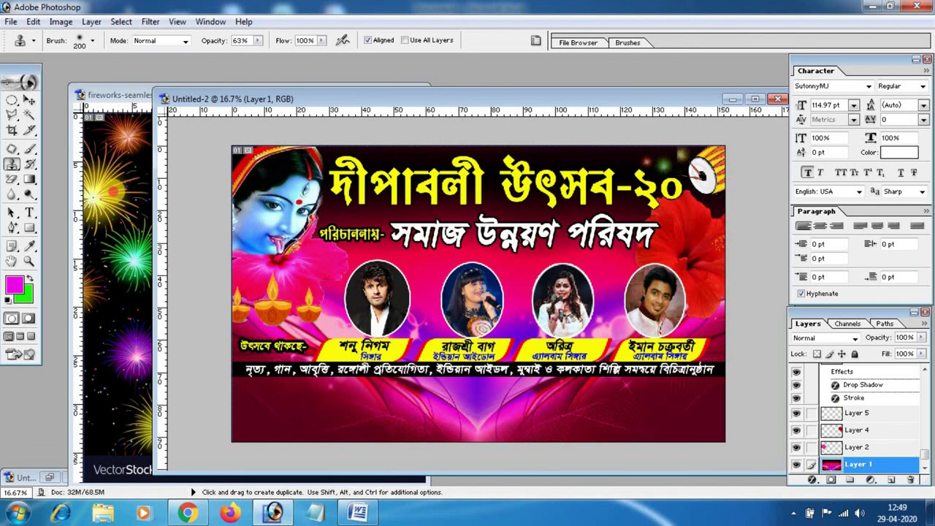
click(135, 358)
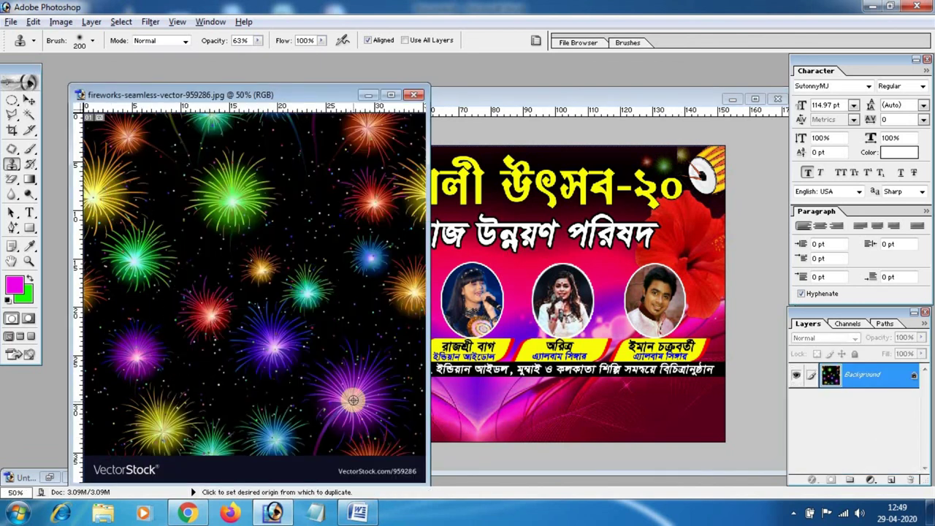
click(571, 251)
click(515, 264)
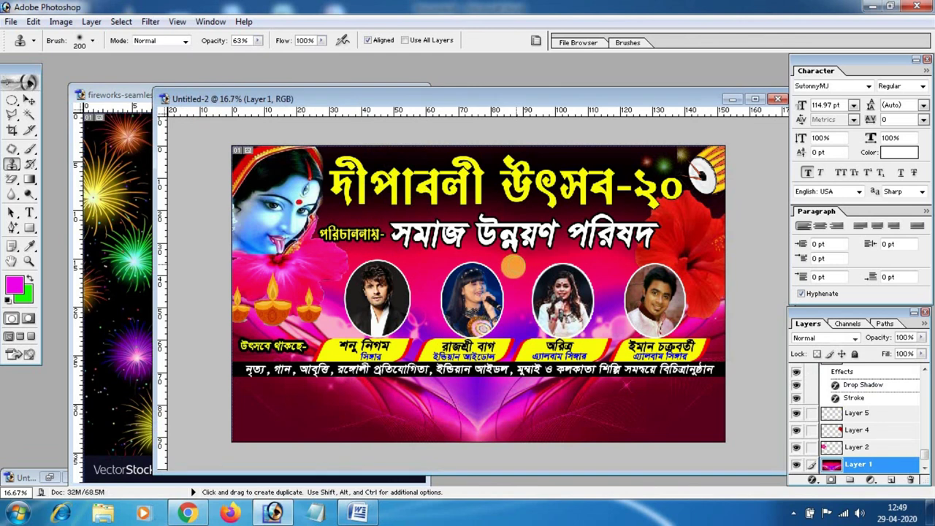
click(125, 345)
key(alt)
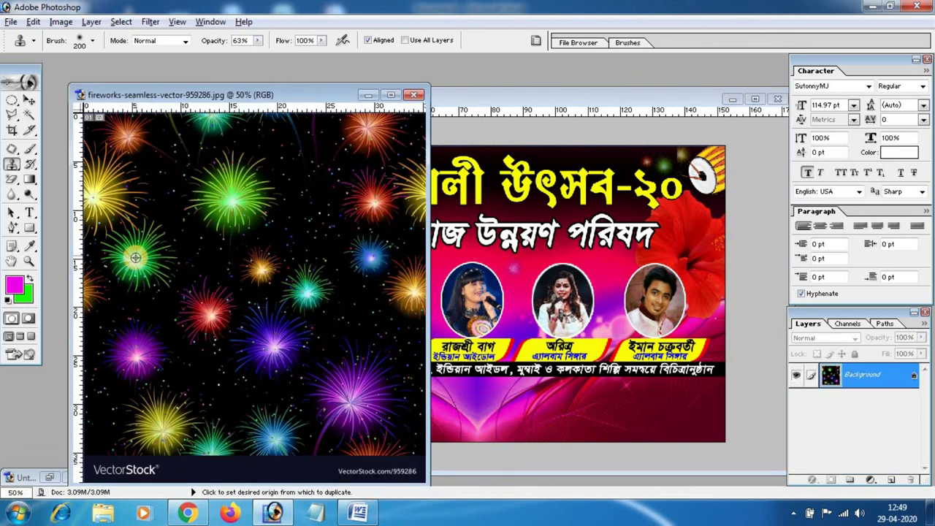
click(527, 256)
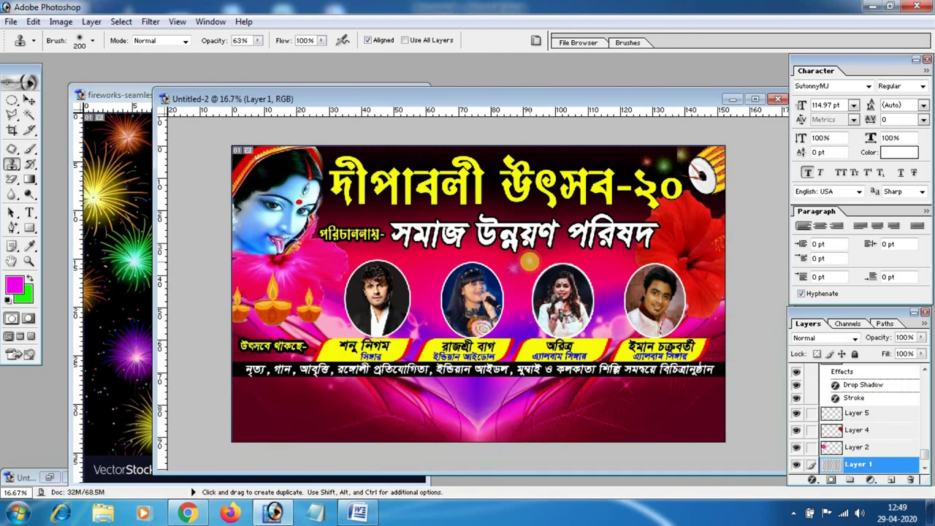